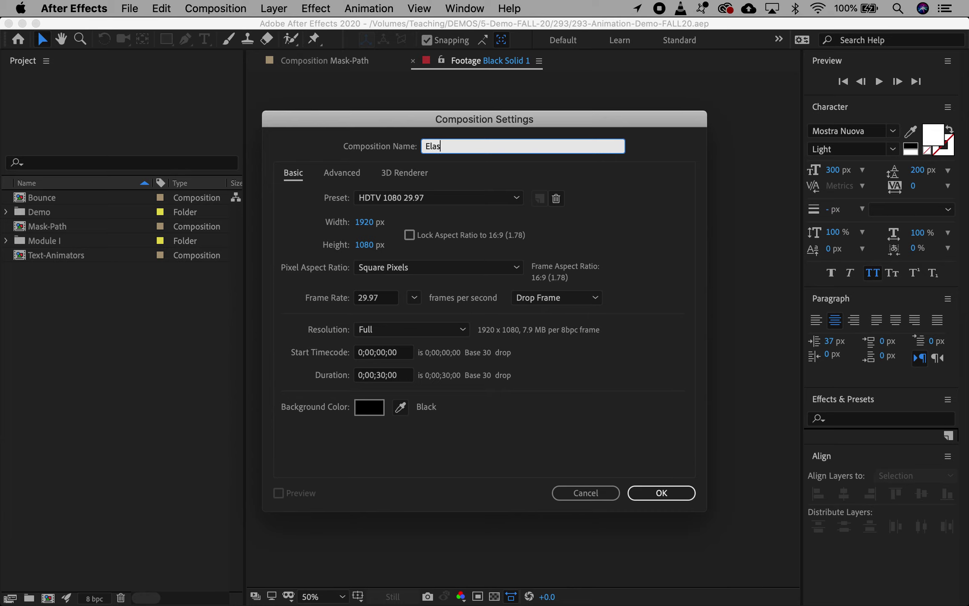
Step: Name the new composition Elastic Letters and set its size to 1200 by 1200 px
{"action": "type", "text": "rs"}
{"action": "left_click", "coordinate": [364, 223]}
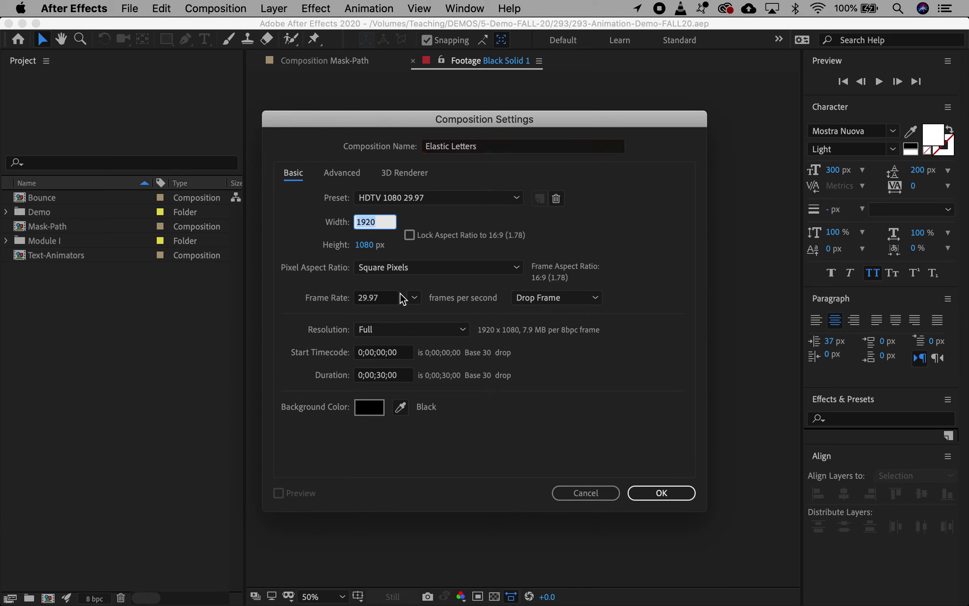
{"action": "type", "text": "1200"}
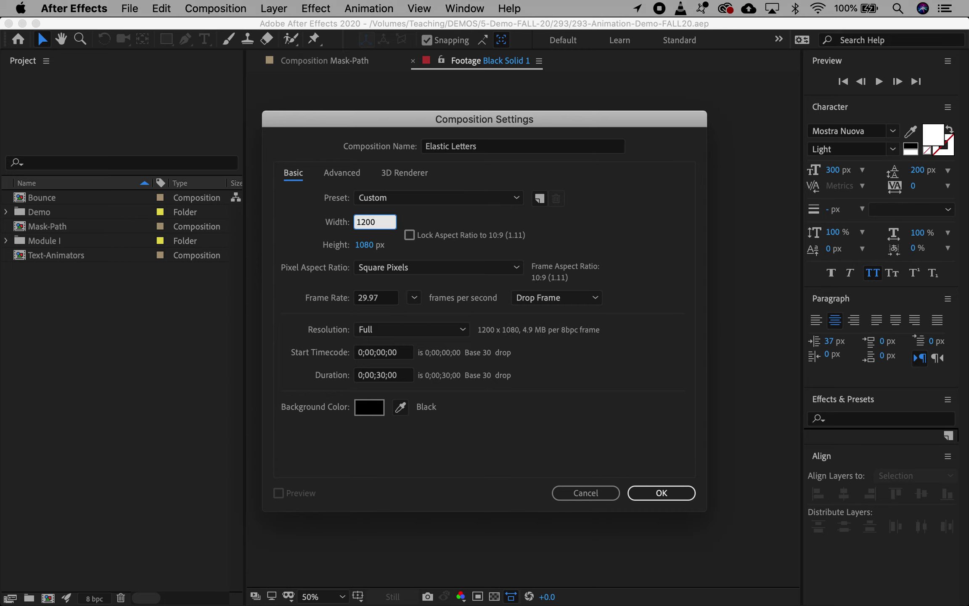
{"action": "key", "text": "Tab"}
{"action": "type", "text": "1200"}
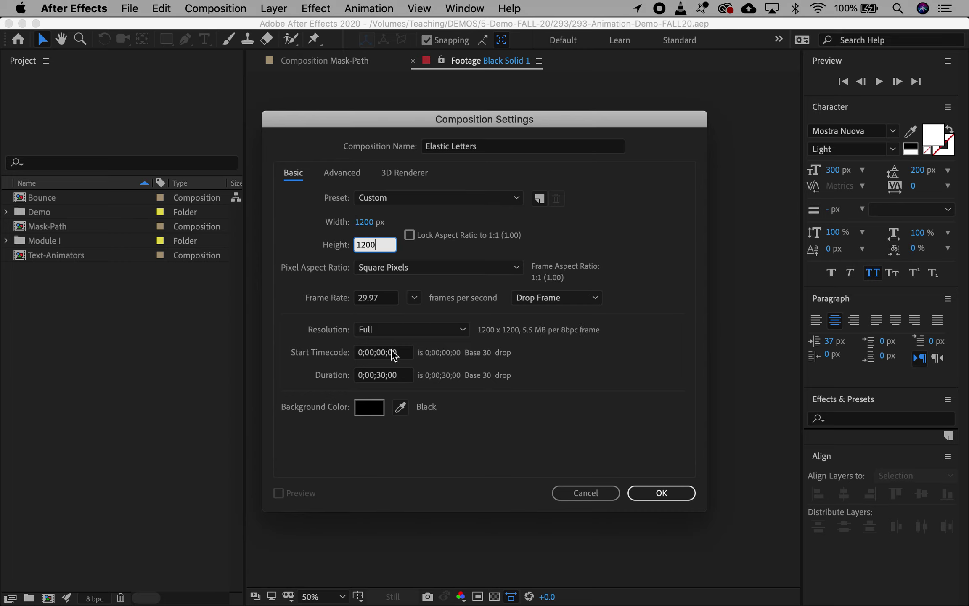
Step: Set the composition's duration to 7 seconds and its frame rate to 30 fps, and create it
{"action": "left_click", "coordinate": [386, 375]}
{"action": "key", "text": "BackSpace"}
{"action": "key", "text": "BackSpace"}
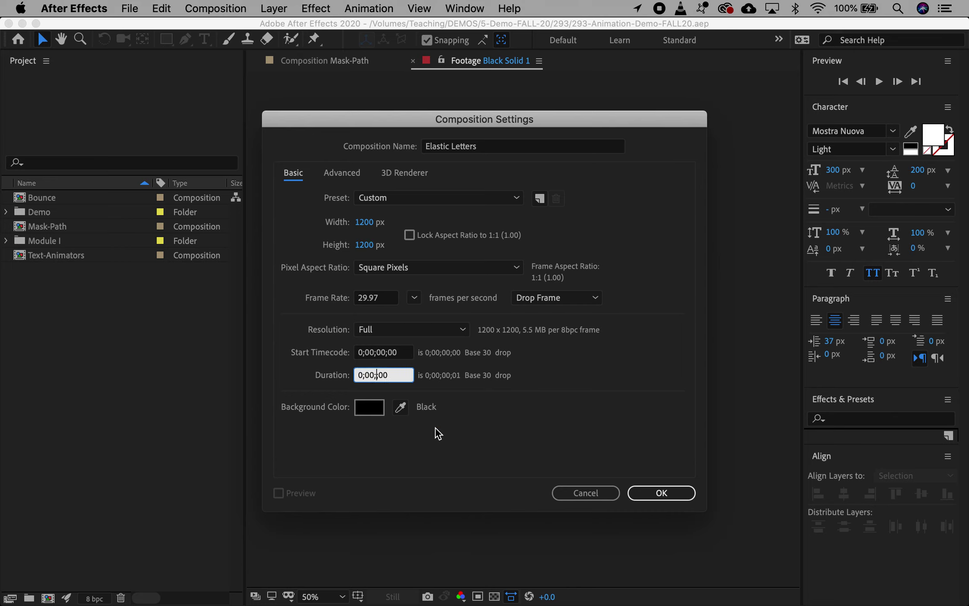
{"action": "type", "text": "07;00"}
{"action": "left_click", "coordinate": [374, 298]}
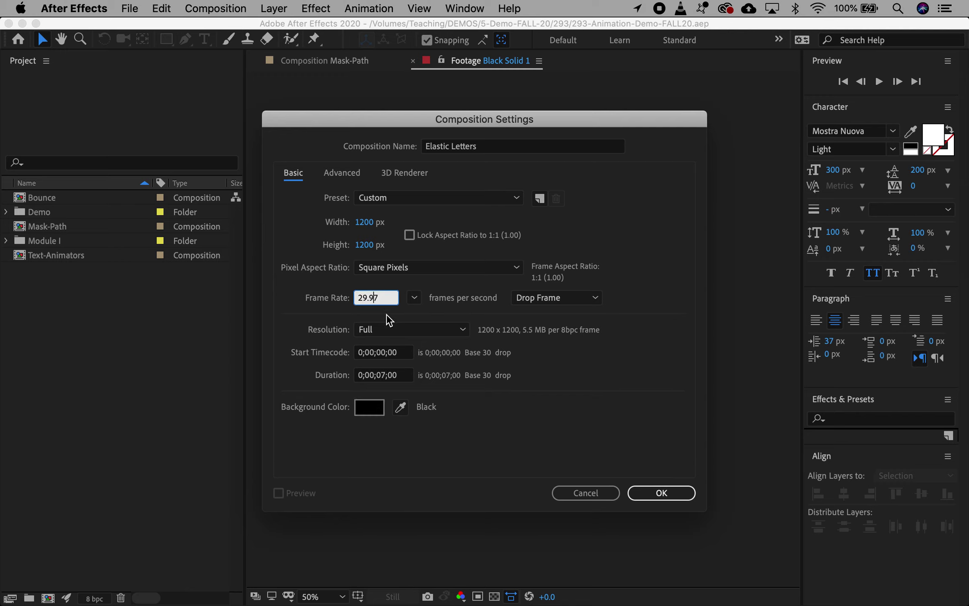
{"action": "left_click", "coordinate": [415, 297]}
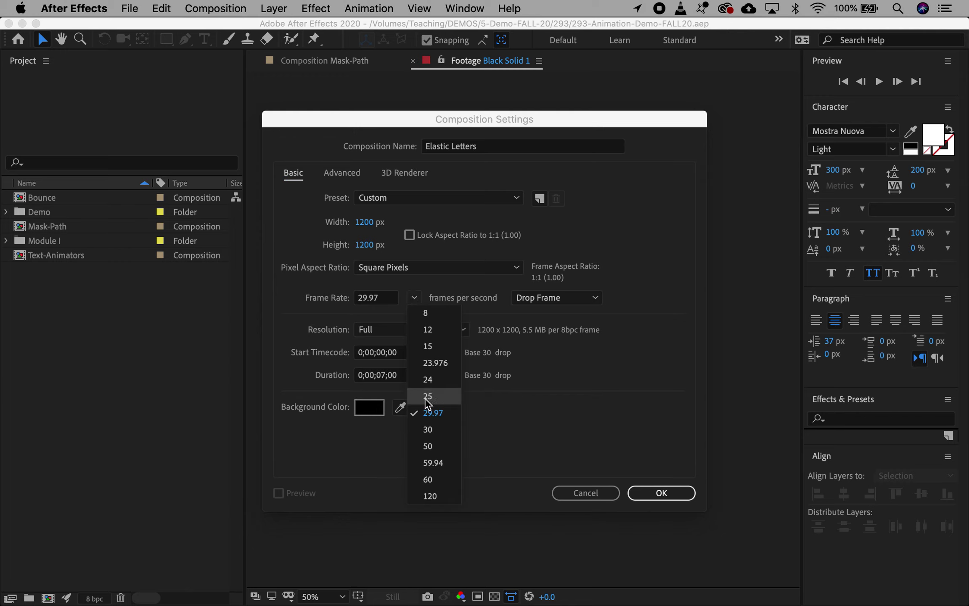
{"action": "left_click", "coordinate": [428, 429]}
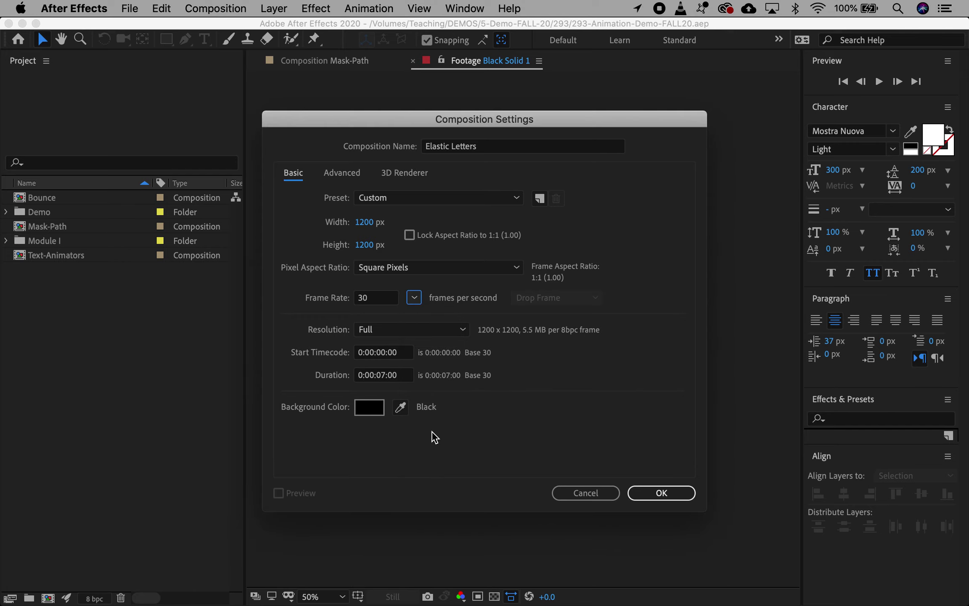
{"action": "left_click", "coordinate": [662, 491]}
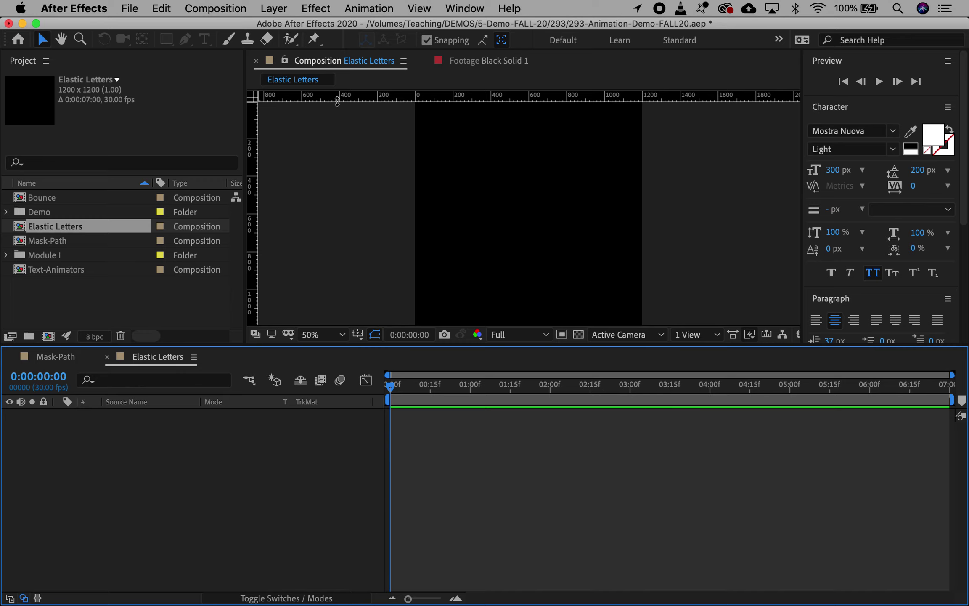
Step: Add a yellow (FFF800) solid layer at the composition's size as the background
{"action": "left_click", "coordinate": [273, 9]}
{"action": "mouse_move", "coordinate": [286, 27]}
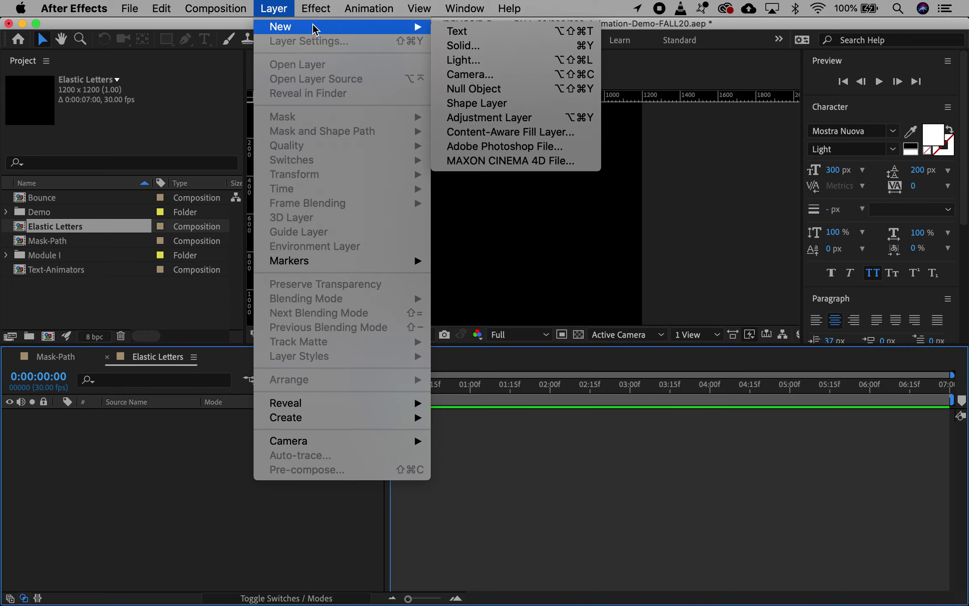
{"action": "left_click", "coordinate": [475, 50]}
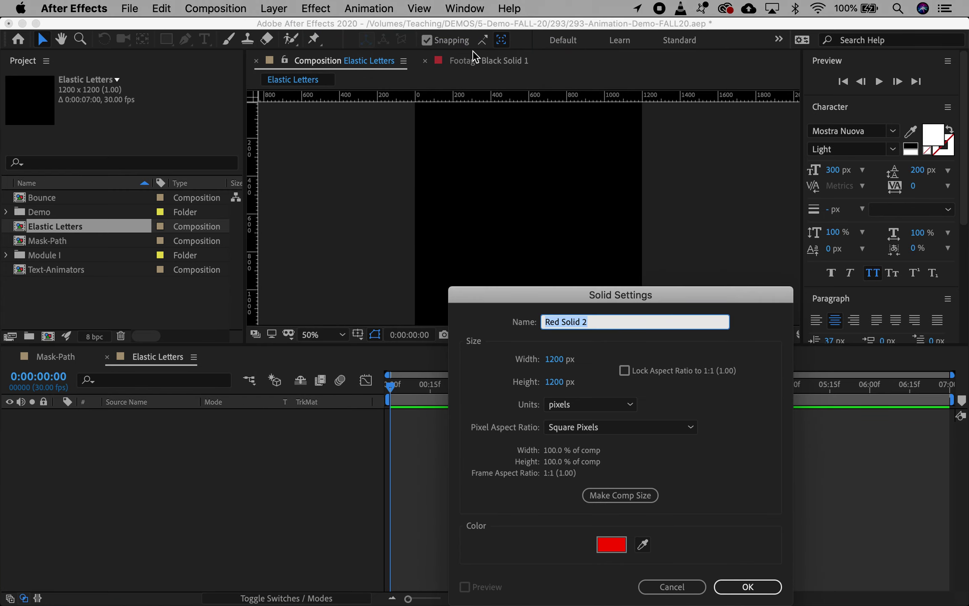
{"action": "left_click", "coordinate": [612, 545]}
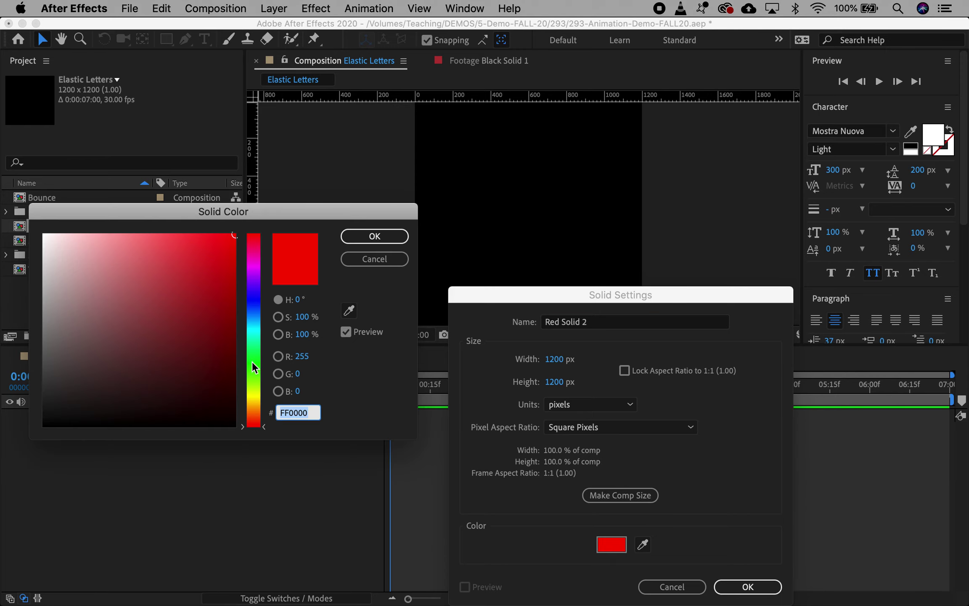
{"action": "left_click_drag", "start_coordinate": [255, 367], "coordinate": [255, 399]}
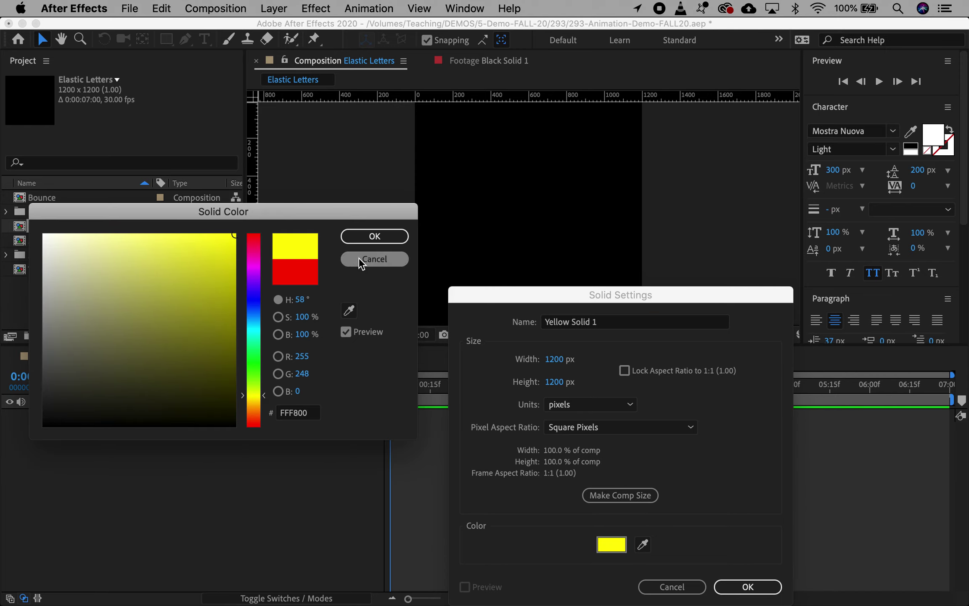
{"action": "left_click", "coordinate": [373, 236]}
{"action": "left_click", "coordinate": [747, 586]}
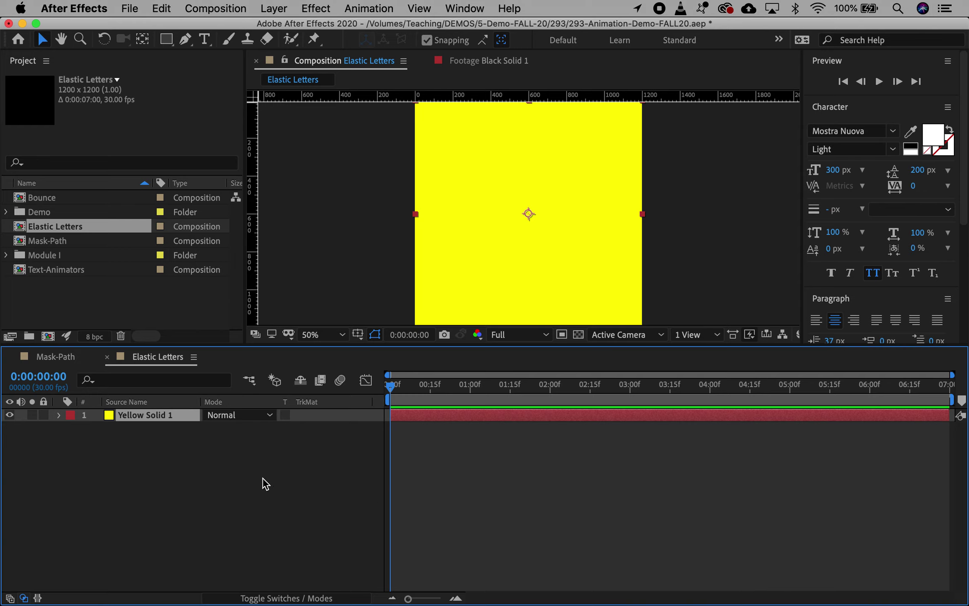
{"action": "left_click", "coordinate": [168, 481]}
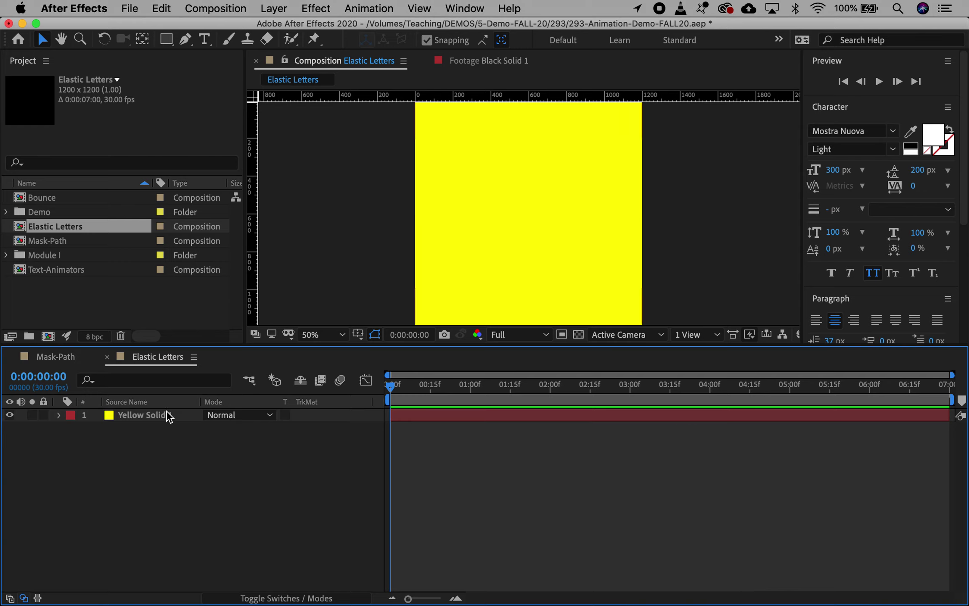
Step: Choose the Franklin Gothic Medium font and add a text layer with the letter "s" on the yellow background
{"action": "left_click", "coordinate": [893, 131]}
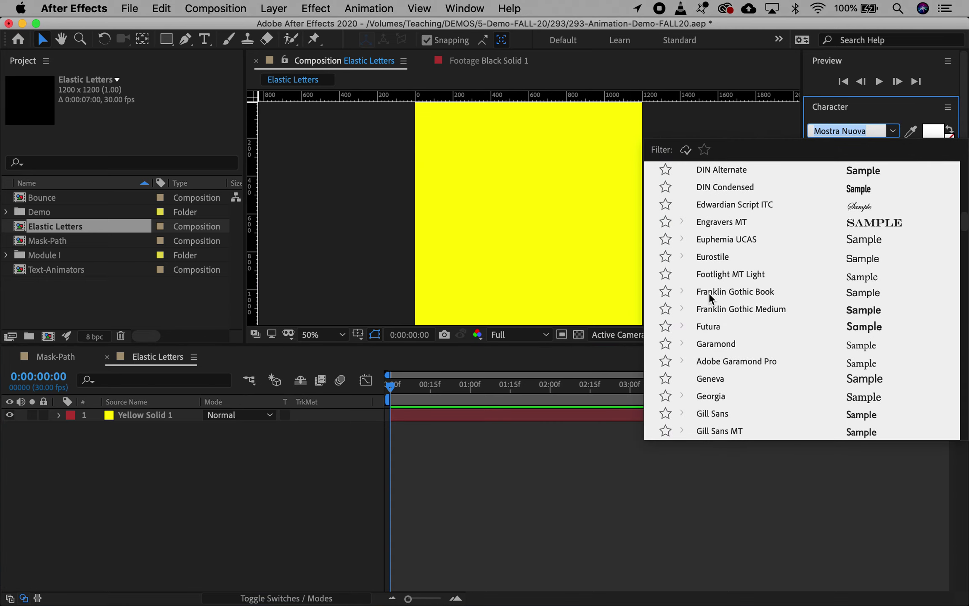
{"action": "left_click", "coordinate": [721, 313]}
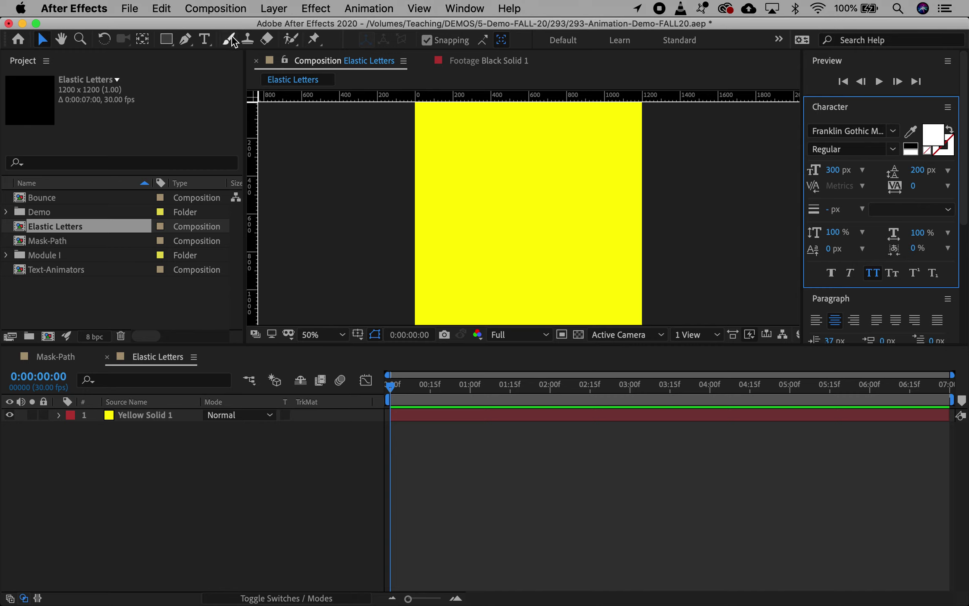
{"action": "left_click", "coordinate": [204, 39]}
{"action": "left_click", "coordinate": [498, 191]}
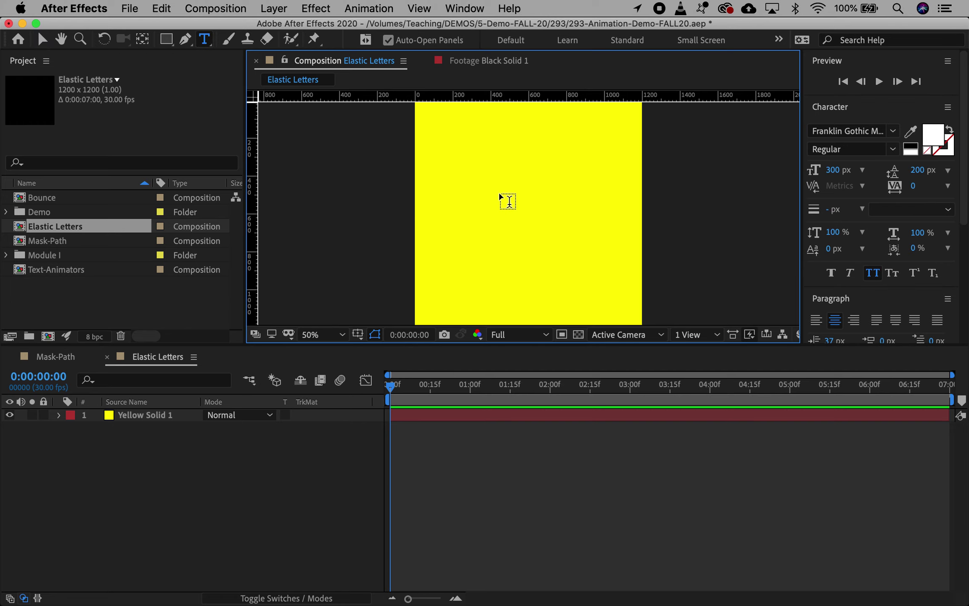
{"action": "type", "text": "s"}
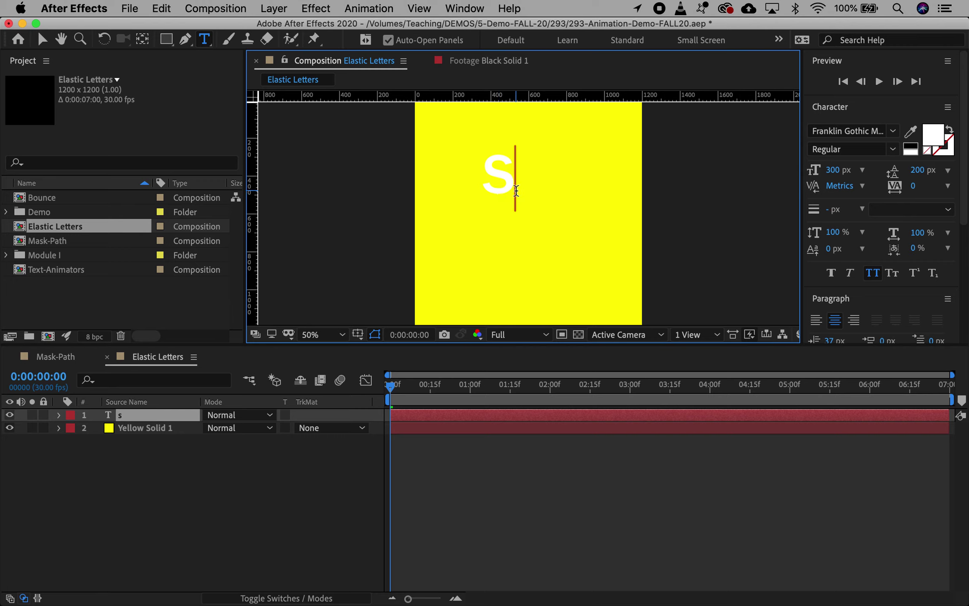
Step: Set the font size of the letter S to 700 px
{"action": "left_click_drag", "start_coordinate": [494, 169], "coordinate": [469, 177]}
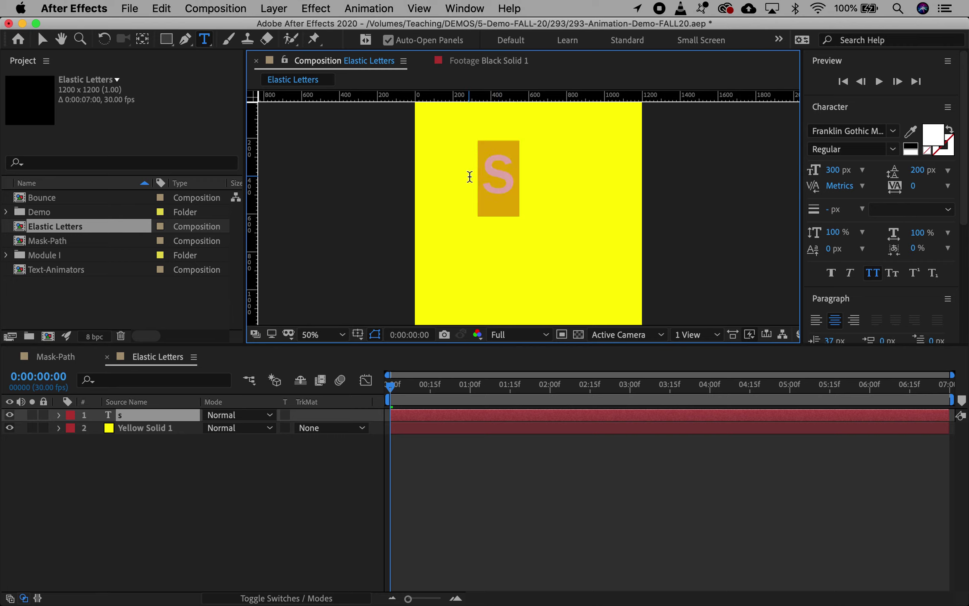
{"action": "left_click", "coordinate": [837, 170]}
{"action": "type", "text": "700"}
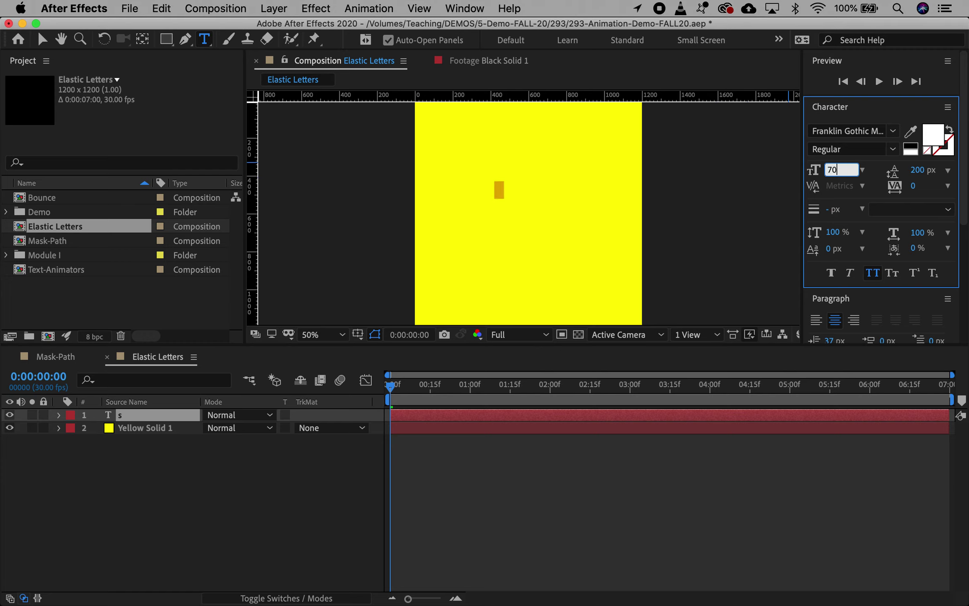
{"action": "key", "text": "Return"}
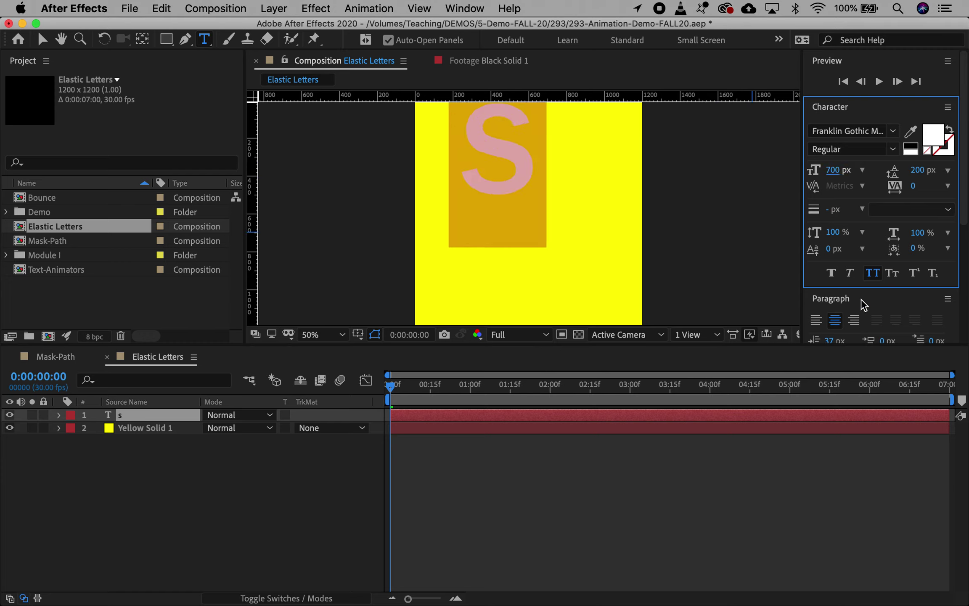
Step: Align the letter S to the composition's centre, both horizontally and vertically
{"action": "left_click", "coordinate": [459, 9]}
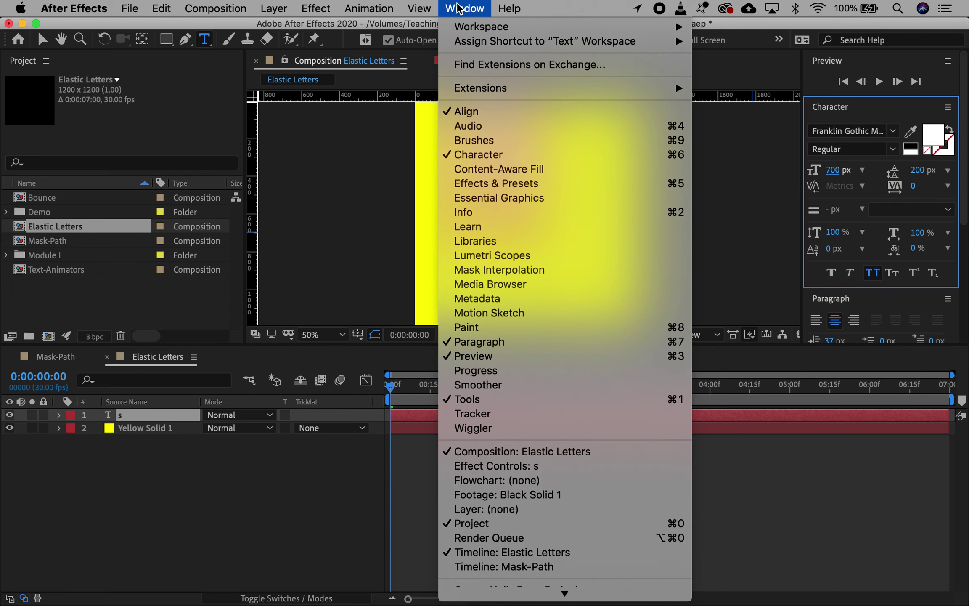
{"action": "left_click", "coordinate": [467, 112]}
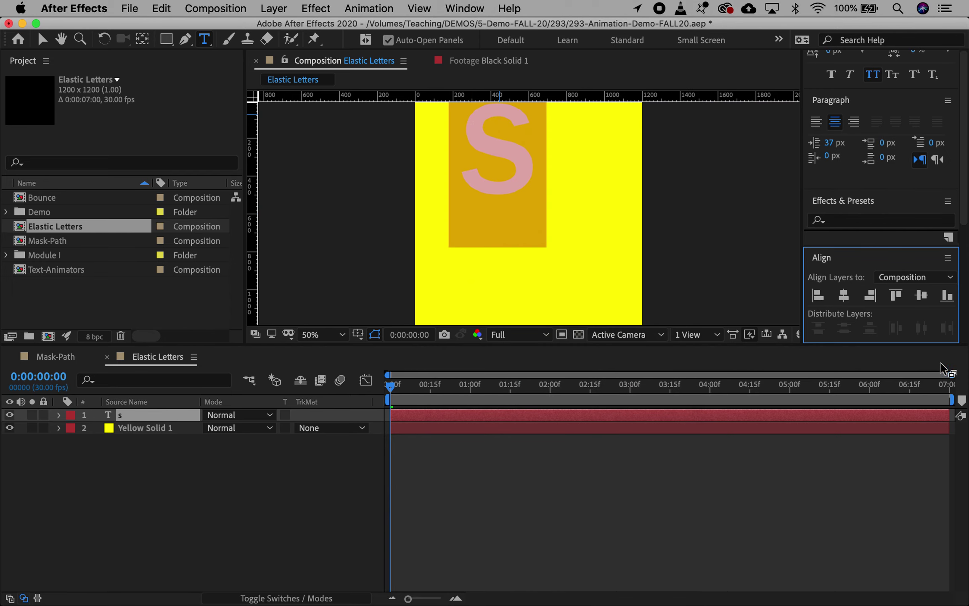
{"action": "left_click", "coordinate": [847, 296]}
{"action": "left_click", "coordinate": [847, 295]}
{"action": "left_click", "coordinate": [921, 296]}
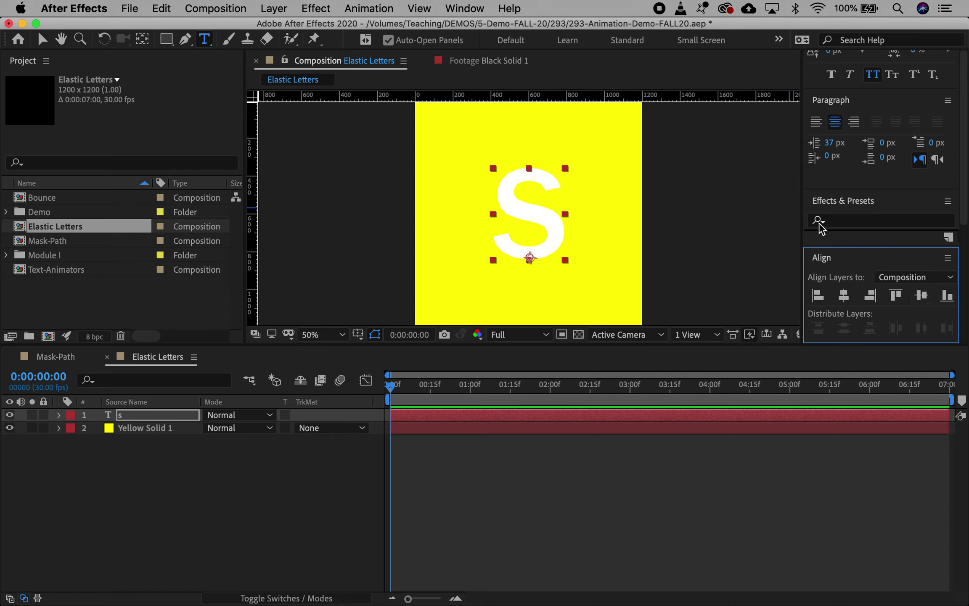
Step: Change the fill colour of the letter S to black (000000)
{"action": "left_click", "coordinate": [547, 213]}
{"action": "left_click_drag", "start_coordinate": [547, 212], "coordinate": [484, 209]}
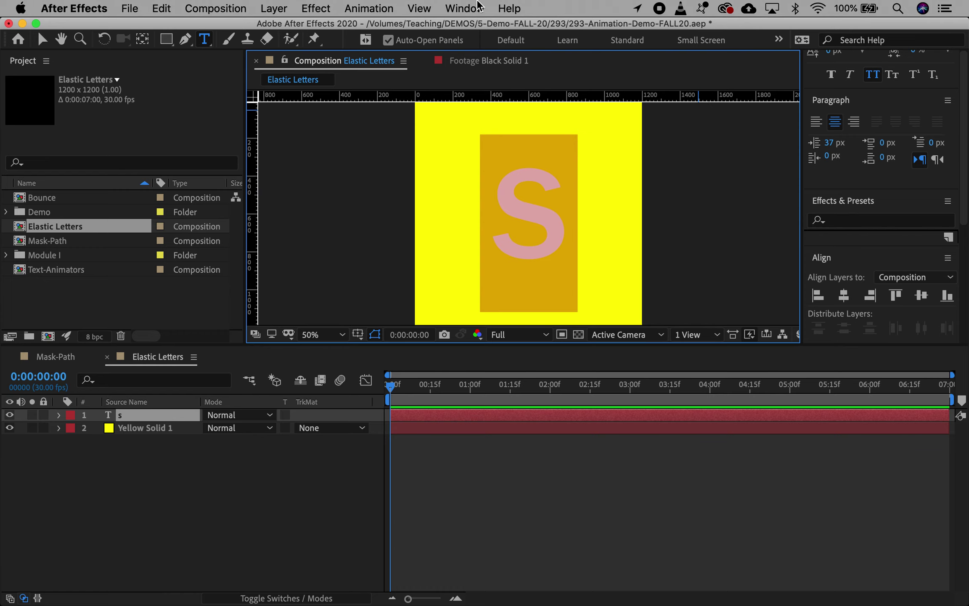
{"action": "left_click", "coordinate": [467, 9]}
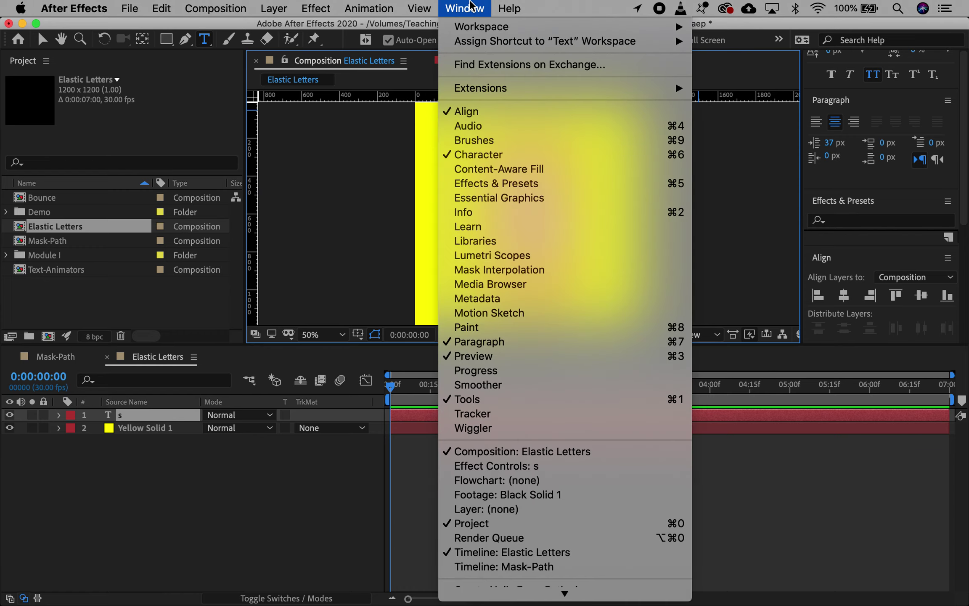
{"action": "left_click", "coordinate": [472, 154]}
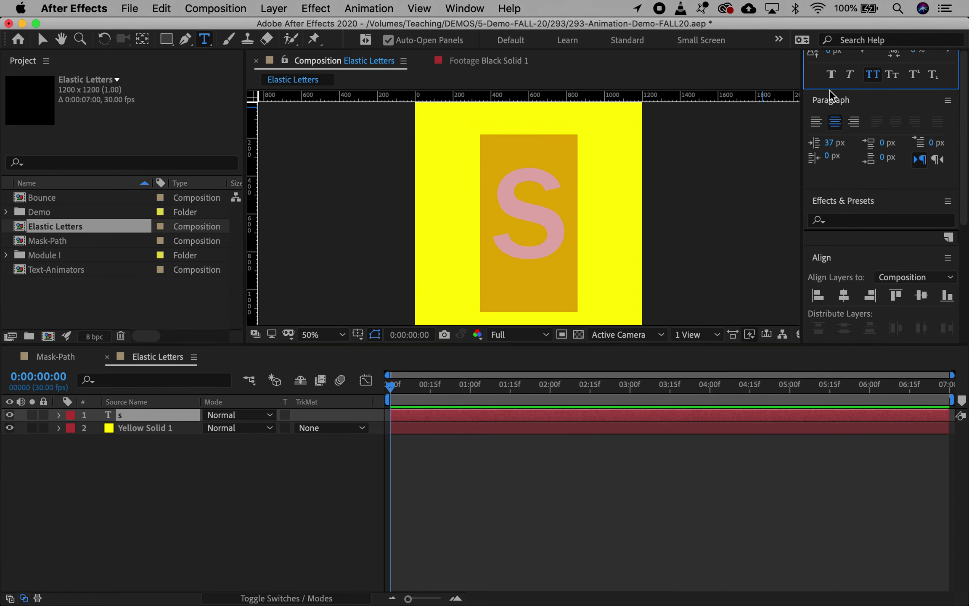
{"action": "scroll", "coordinate": [831, 93], "scroll_direction": "up", "scroll_amount": 5}
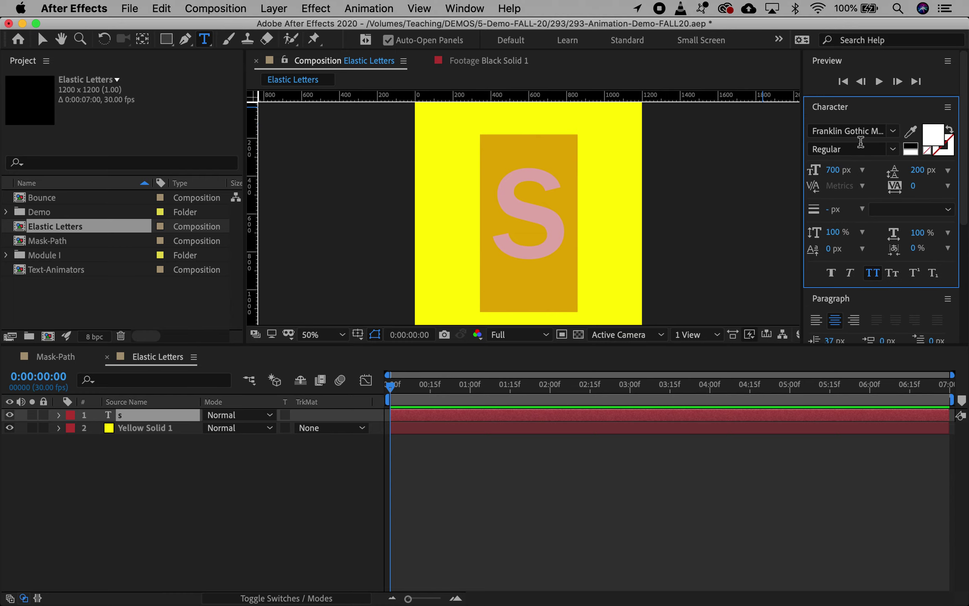
{"action": "left_click", "coordinate": [935, 137]}
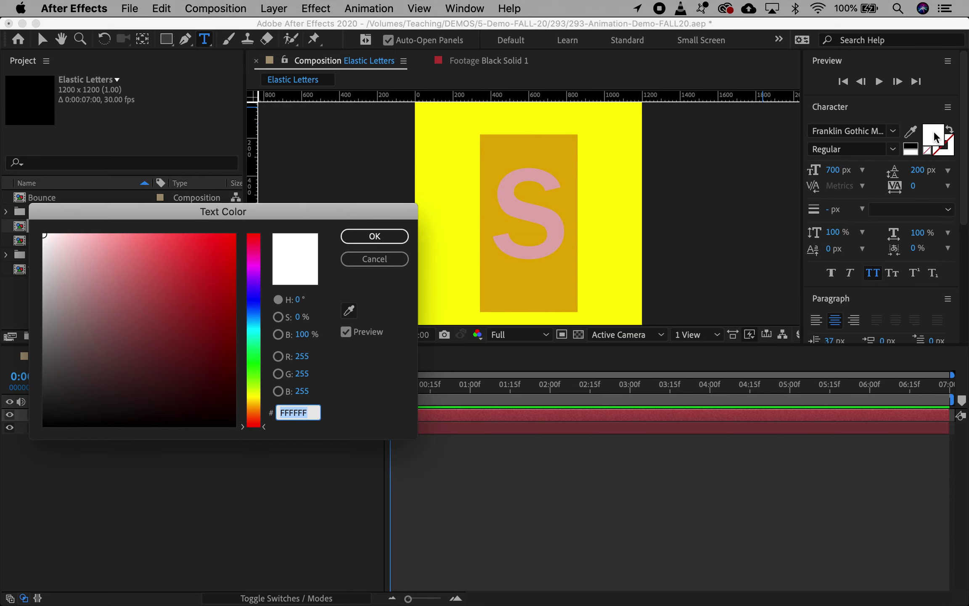
{"action": "left_click", "coordinate": [169, 357]}
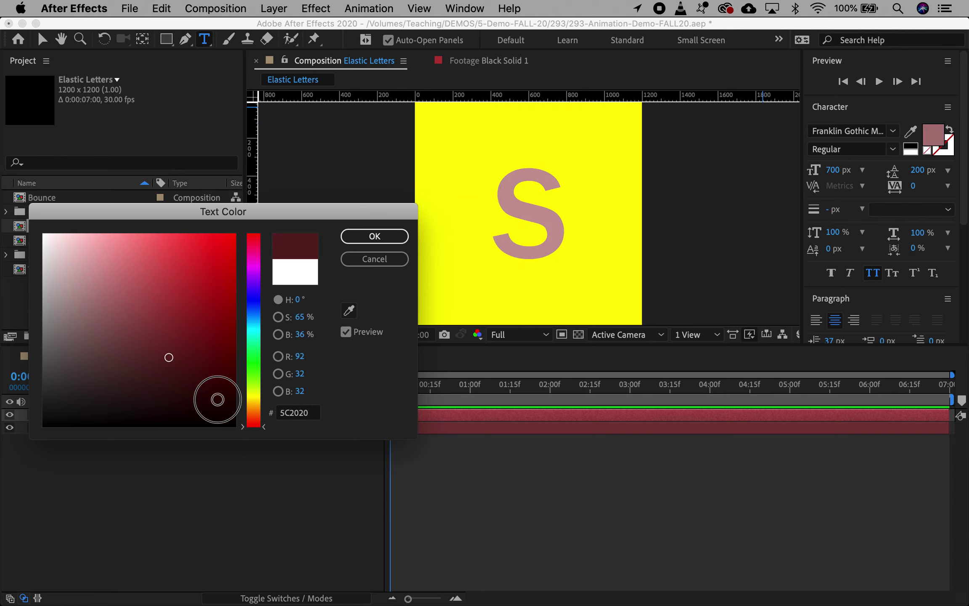
{"action": "left_click_drag", "start_coordinate": [218, 399], "coordinate": [255, 494]}
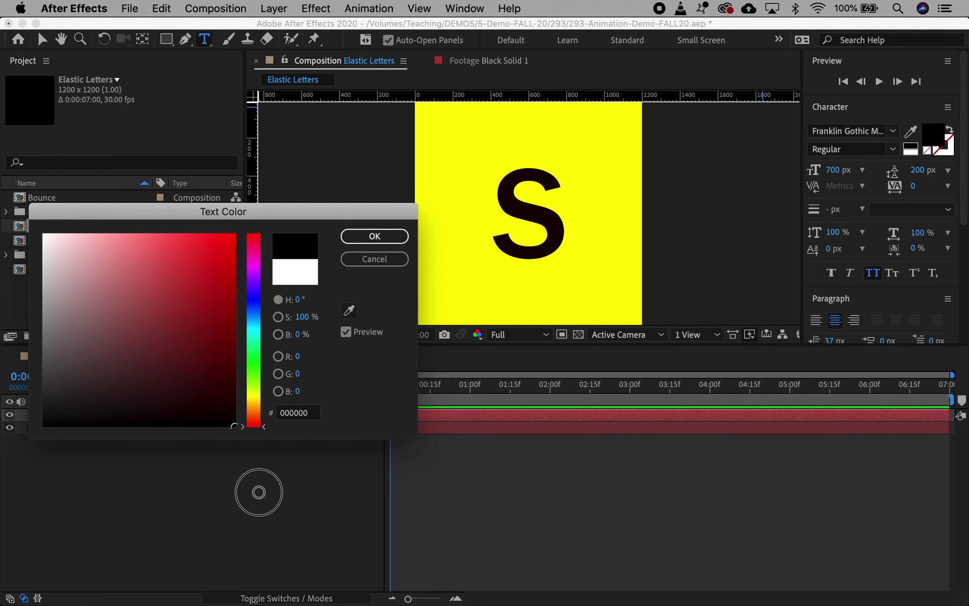
{"action": "left_click", "coordinate": [364, 237]}
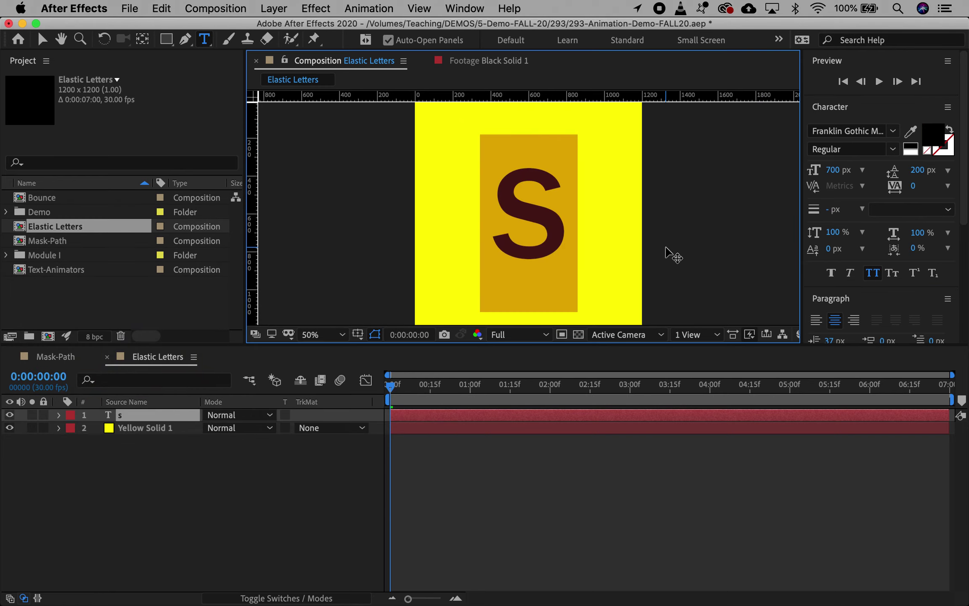
{"action": "left_click", "coordinate": [600, 440]}
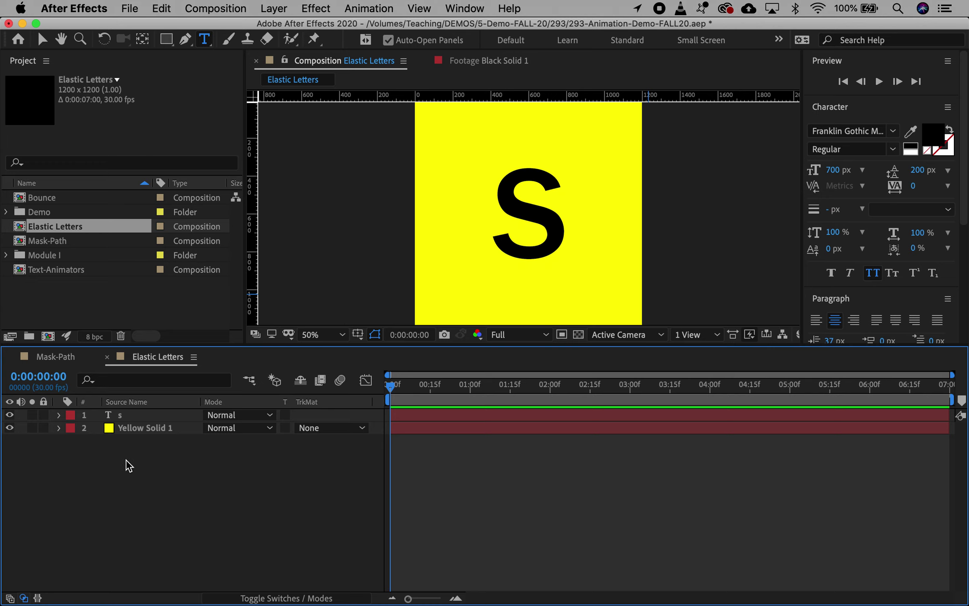
{"action": "left_click", "coordinate": [122, 415]}
{"action": "left_click", "coordinate": [123, 415]}
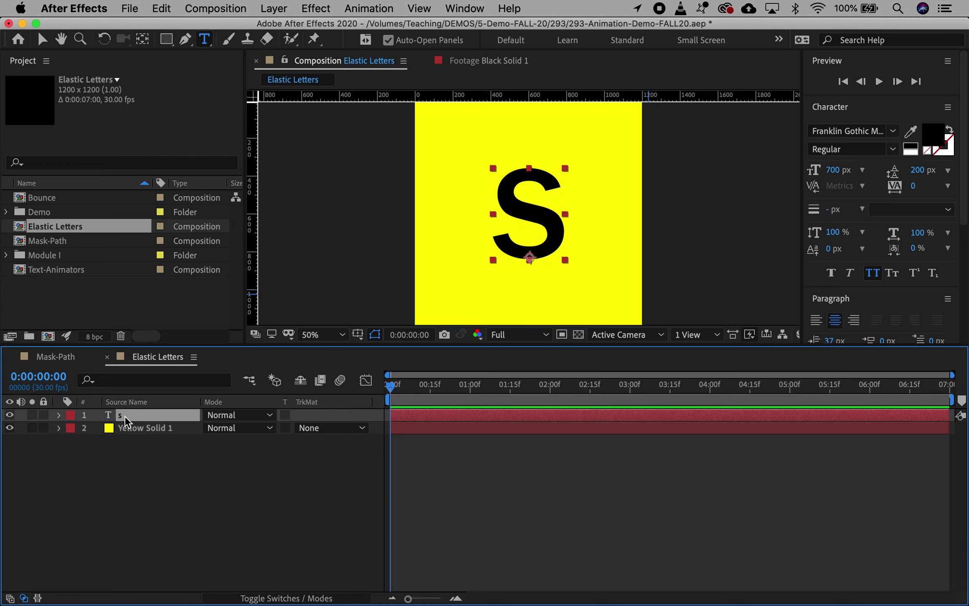
{"action": "right_click", "coordinate": [125, 419]}
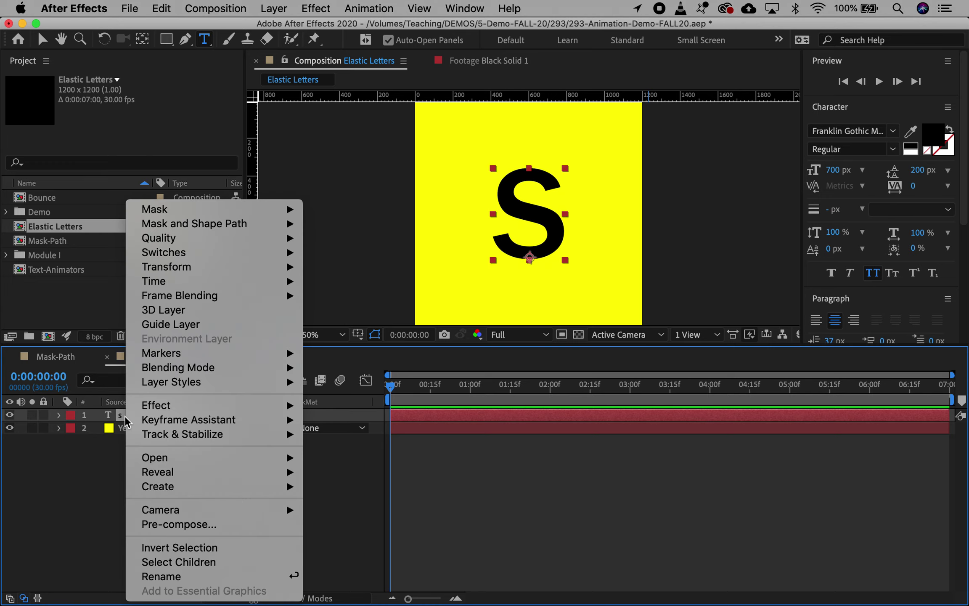
{"action": "mouse_move", "coordinate": [129, 419]}
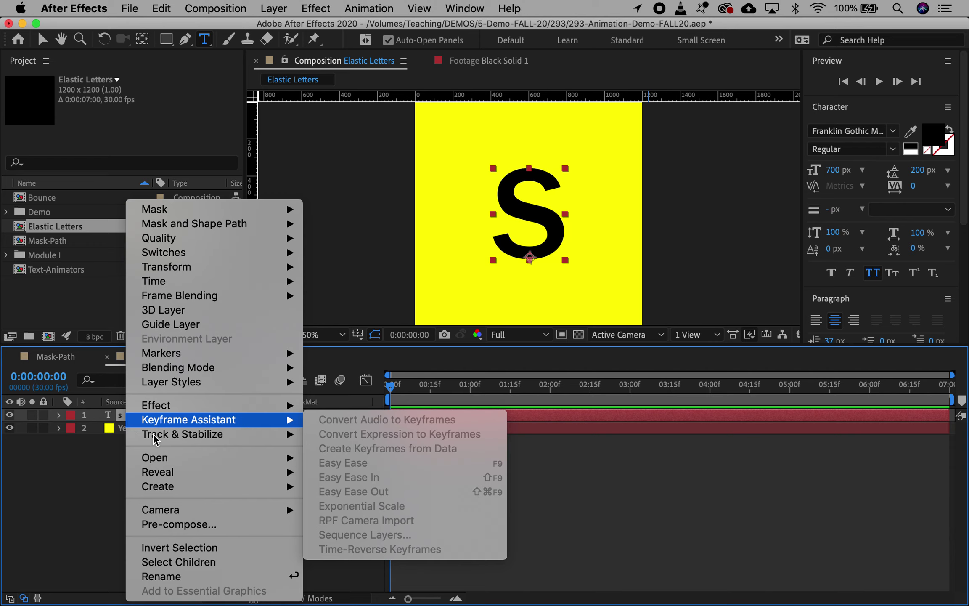
{"action": "mouse_move", "coordinate": [162, 493]}
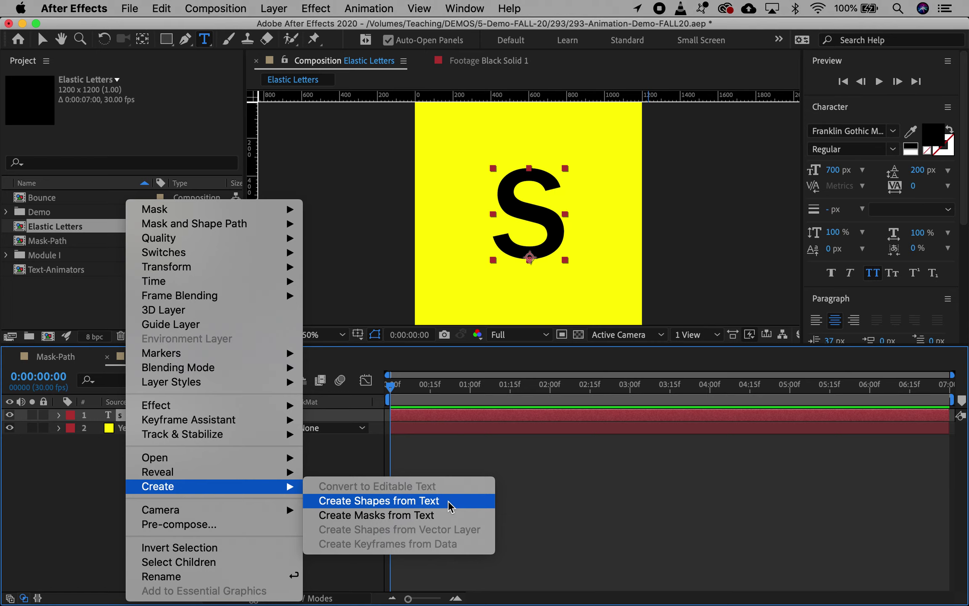
{"action": "left_click", "coordinate": [76, 476]}
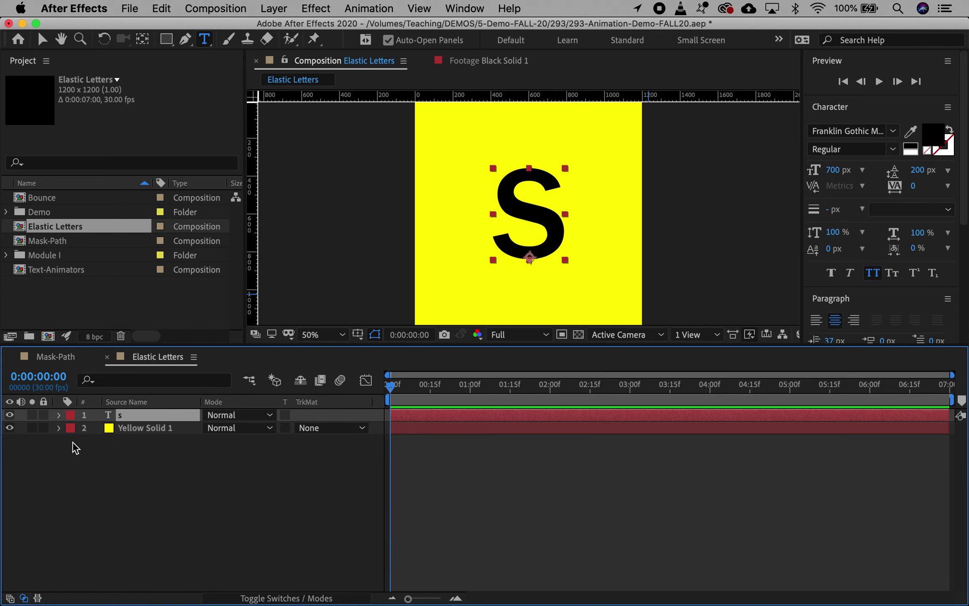
Step: Expand the Text and Transform properties of the "s" text layer to review what can be animated
{"action": "left_click", "coordinate": [59, 416]}
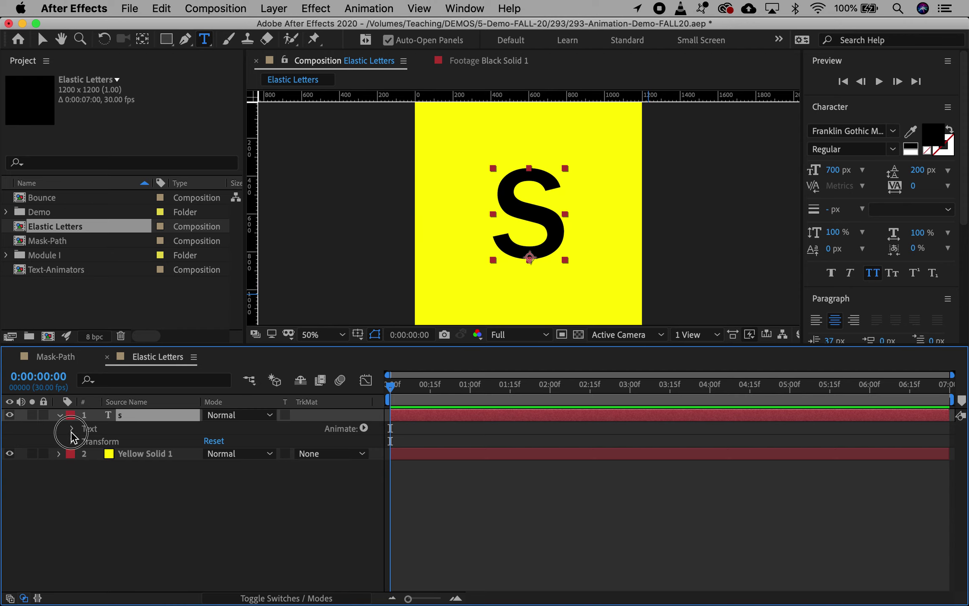
{"action": "left_click", "coordinate": [73, 428]}
{"action": "left_click", "coordinate": [71, 480]}
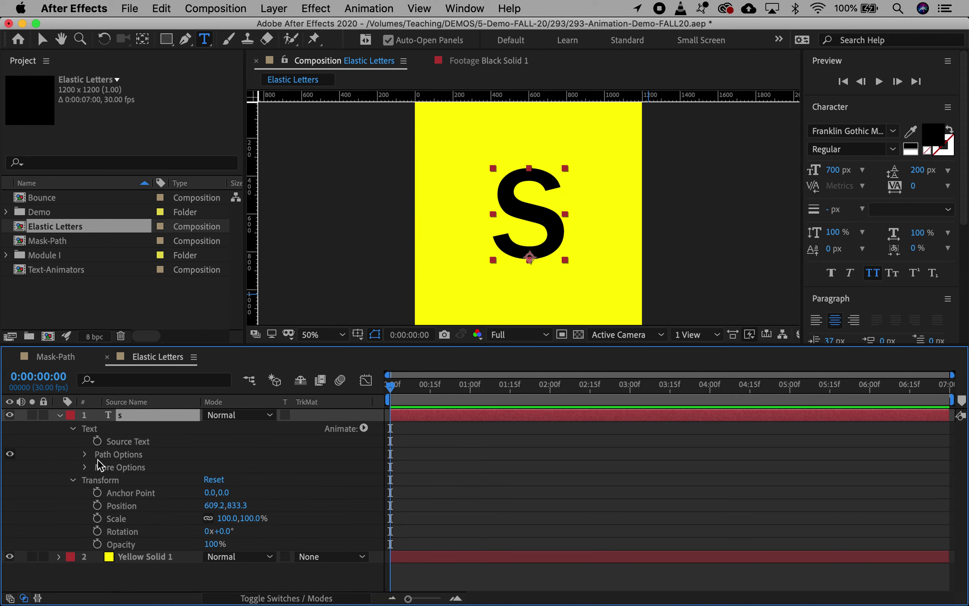
Step: Create shapes from the "s" text layer and expand the resulting outlines layer down to the letter's Path property
{"action": "right_click", "coordinate": [126, 426]}
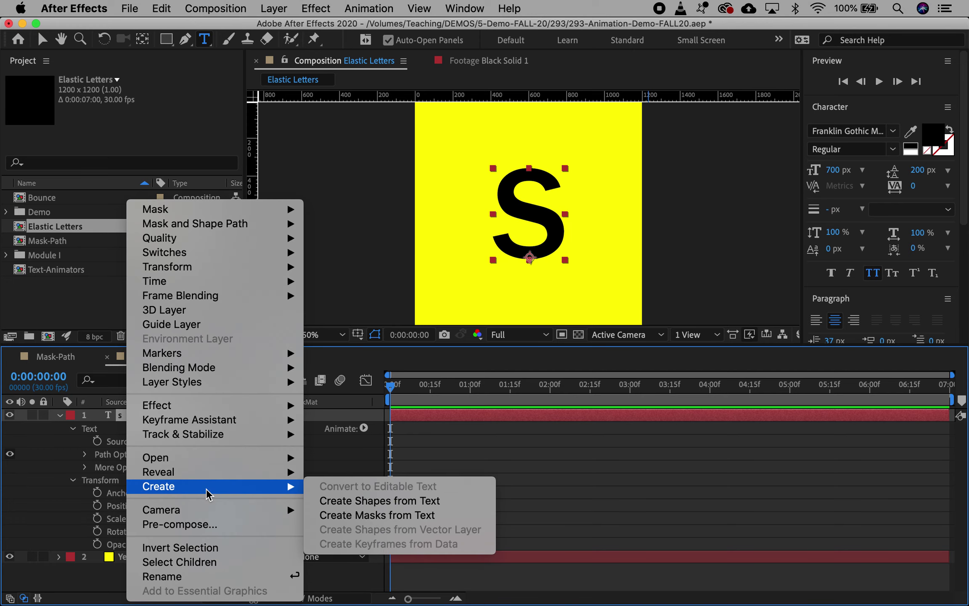
{"action": "left_click", "coordinate": [349, 501]}
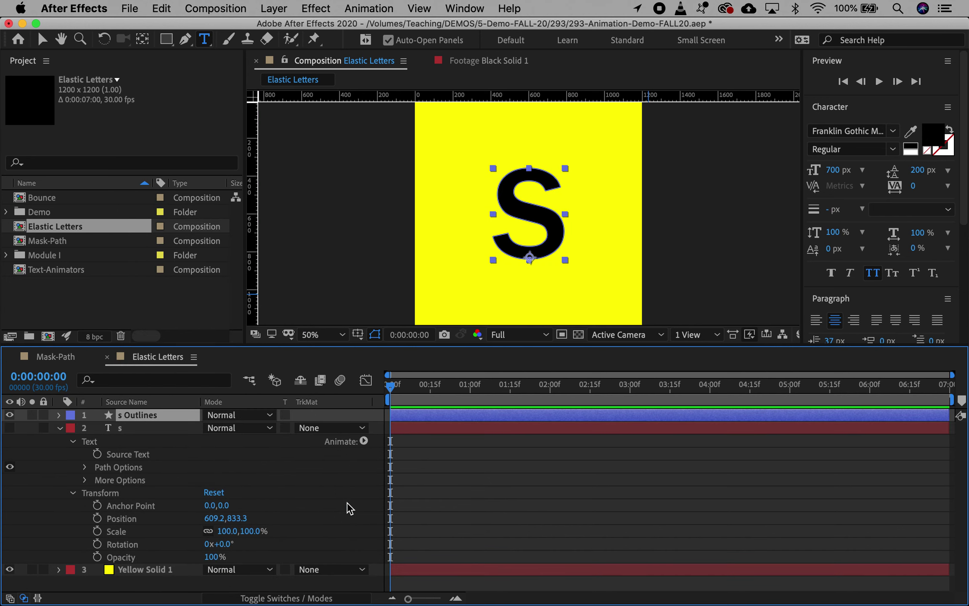
{"action": "left_click", "coordinate": [58, 415]}
{"action": "left_click", "coordinate": [75, 440]}
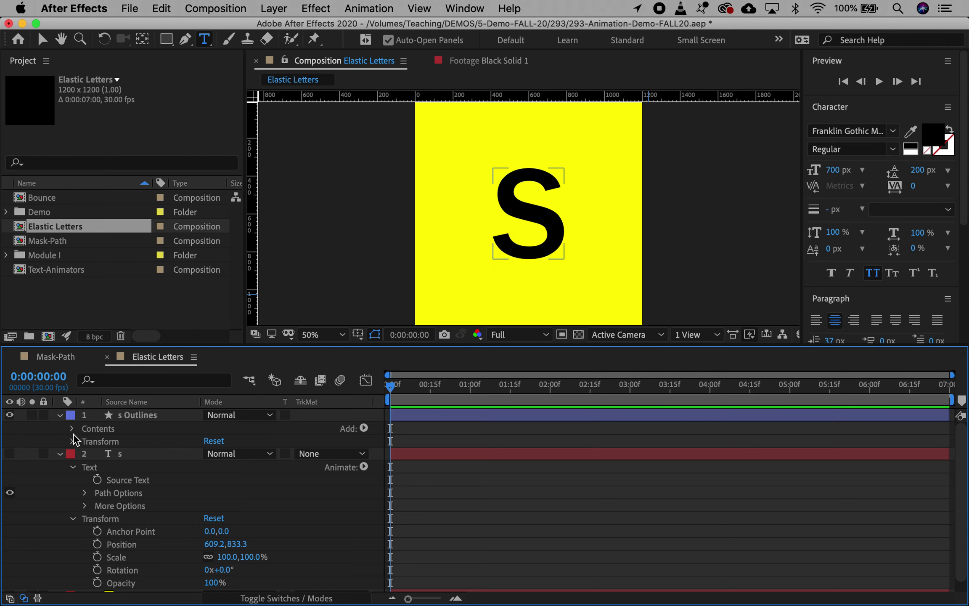
{"action": "left_click", "coordinate": [73, 428]}
{"action": "left_click", "coordinate": [86, 441]}
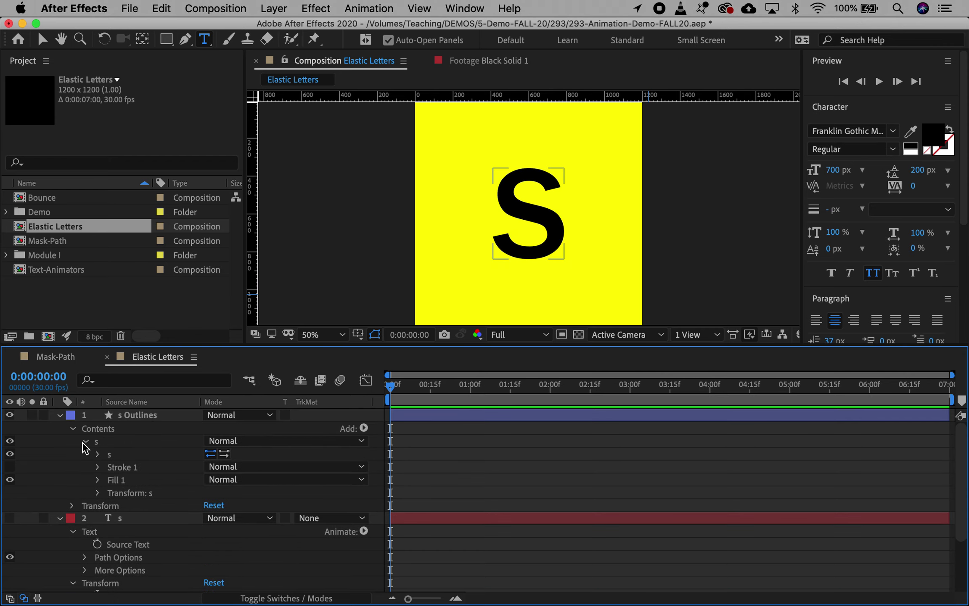
{"action": "left_click", "coordinate": [97, 455]}
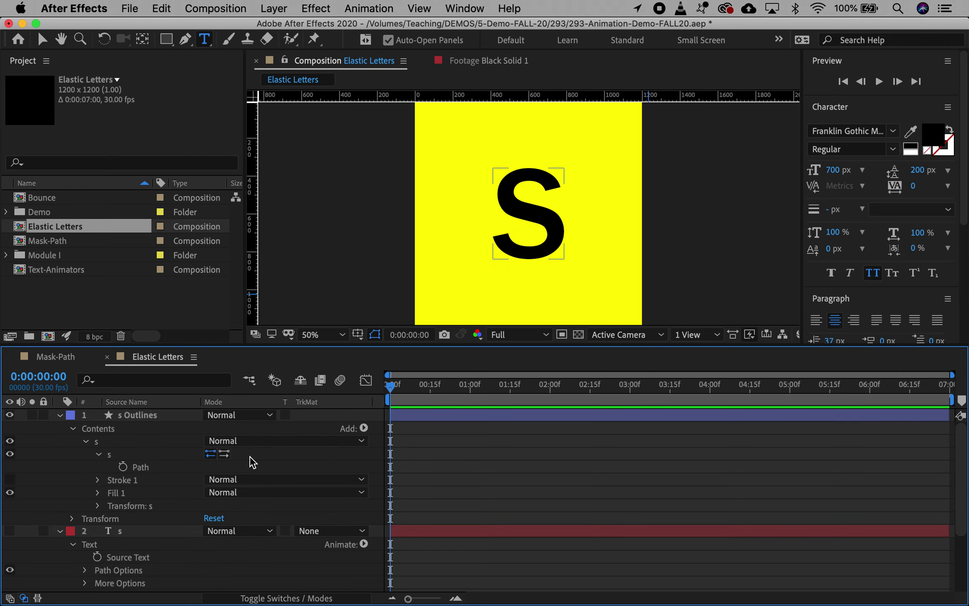
Step: Collapse the "s" text layer's properties and enable keyframing of the outline's Path at 0:00:00:00
{"action": "left_click", "coordinate": [135, 514]}
{"action": "left_click", "coordinate": [60, 530]}
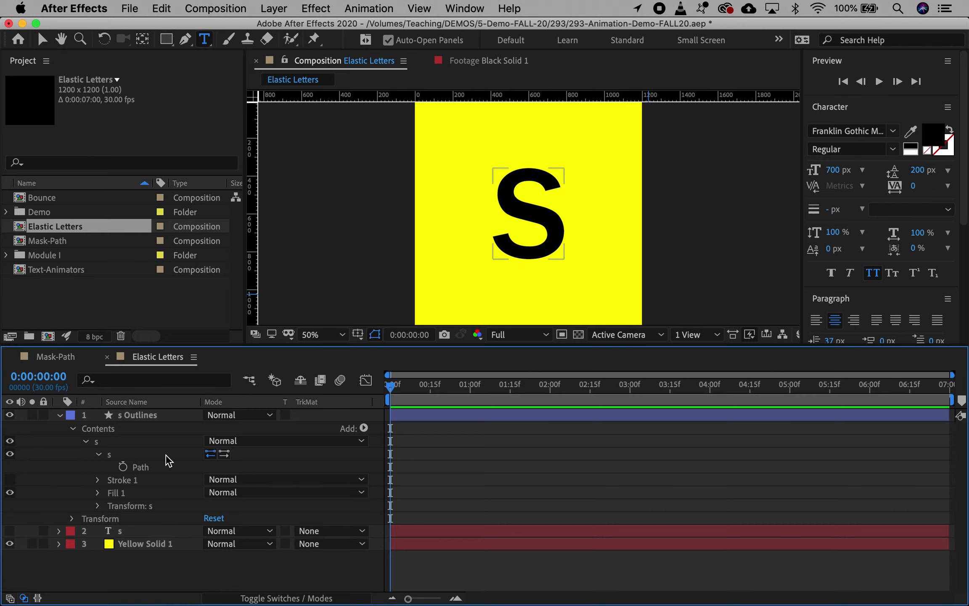
{"action": "left_click", "coordinate": [123, 466]}
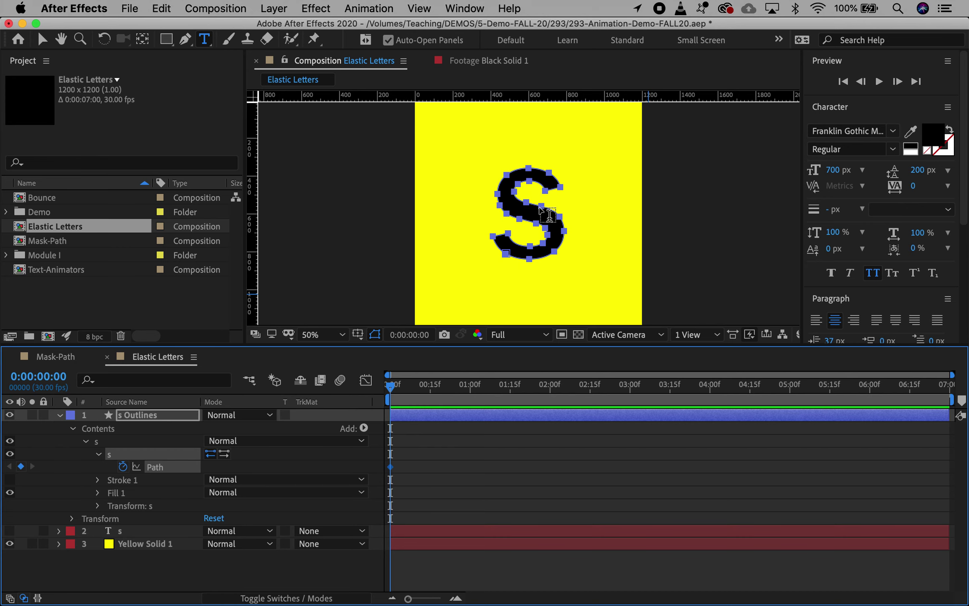
Step: With the Selection tool, select the anchor points along the middle diagonal and its bends on the S outline
{"action": "key", "text": "z"}
{"action": "left_click", "coordinate": [537, 220]}
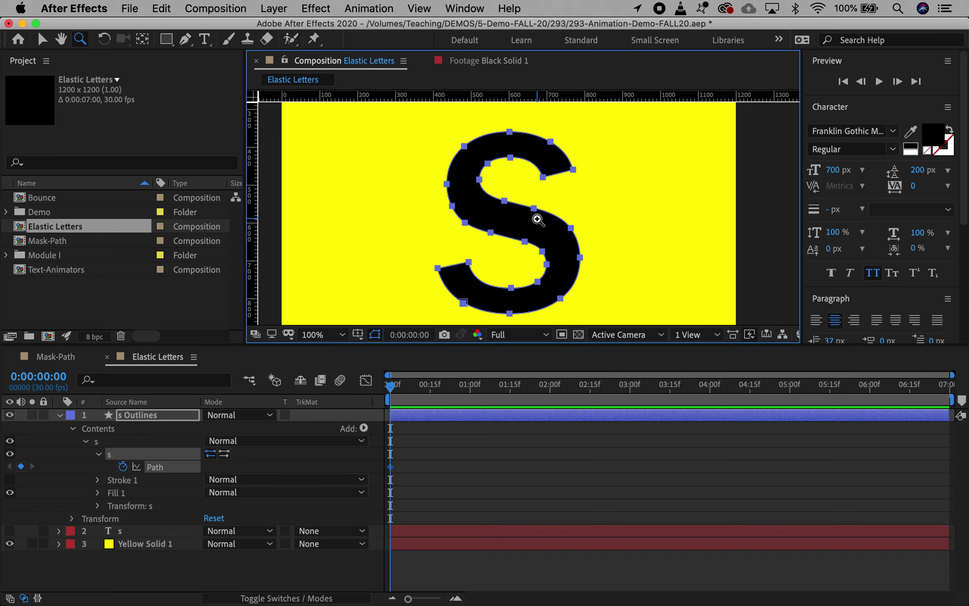
{"action": "left_click", "coordinate": [42, 39]}
{"action": "left_click", "coordinate": [569, 202]}
{"action": "left_click", "coordinate": [534, 209]}
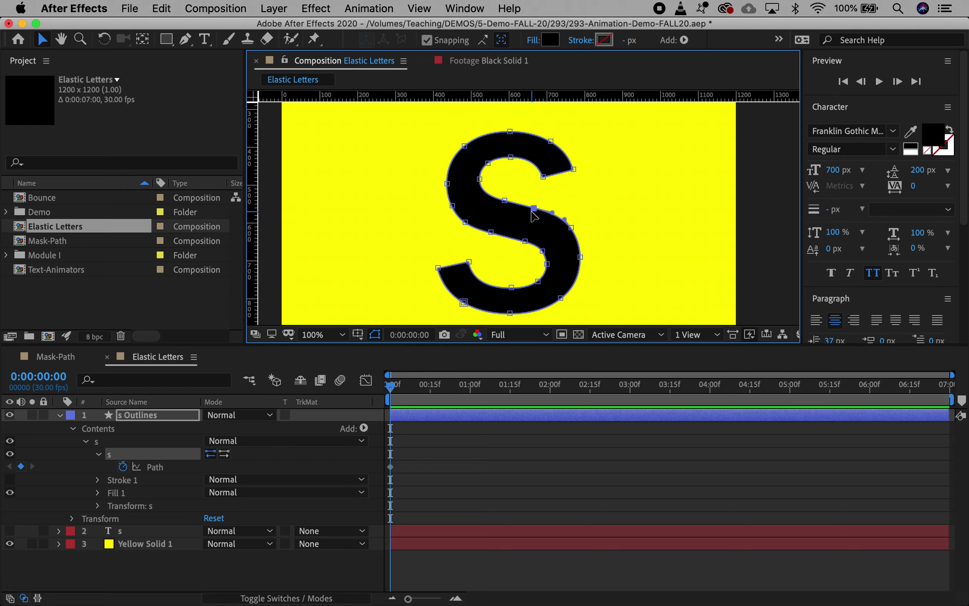
{"action": "left_click", "coordinate": [504, 201], "text": "shift"}
{"action": "left_click", "coordinate": [465, 223], "text": "shift"}
{"action": "left_click", "coordinate": [452, 206], "text": "shift"}
{"action": "left_click", "coordinate": [543, 252], "text": "shift"}
{"action": "left_click", "coordinate": [525, 241], "text": "shift"}
{"action": "left_click", "coordinate": [571, 228], "text": "shift"}
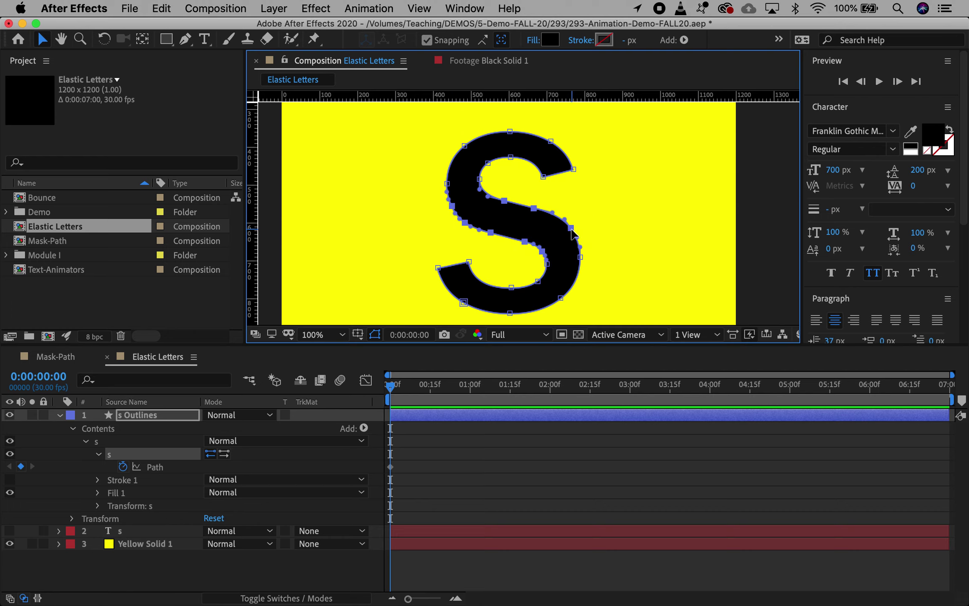
{"action": "left_click", "coordinate": [581, 257], "text": "shift"}
Step: Put the whole S path into free-transform mode with all its points selected
{"action": "left_click_drag", "start_coordinate": [571, 227], "coordinate": [590, 240]}
{"action": "double_click", "coordinate": [549, 268]}
{"action": "scroll", "coordinate": [506, 223], "scroll_direction": "up", "scroll_amount": 2}
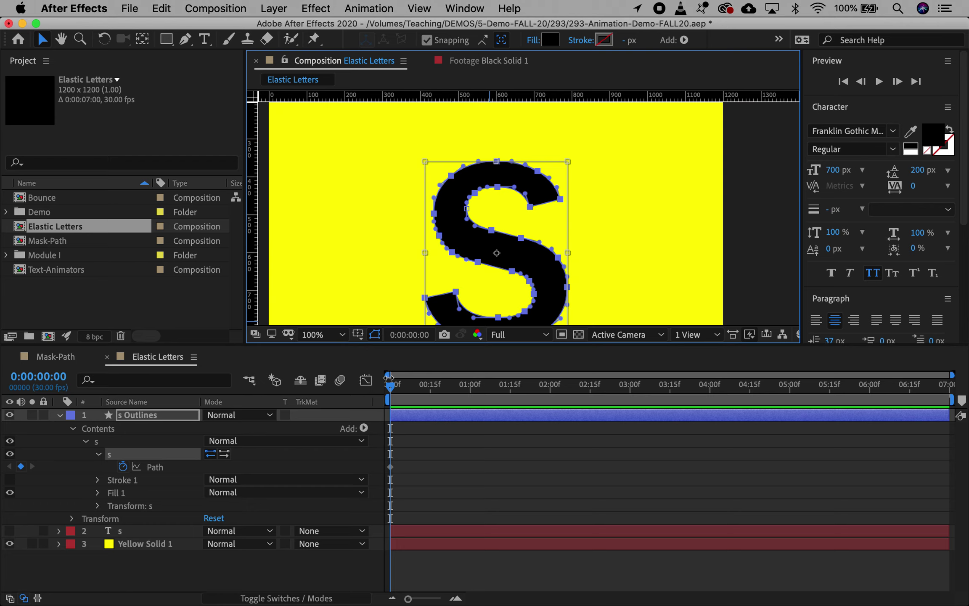
Step: At 0:00:03:00, select the anchor points of the S's upper curve and diagonal and move them up by about 135 px
{"action": "left_click_drag", "start_coordinate": [391, 391], "coordinate": [630, 385]}
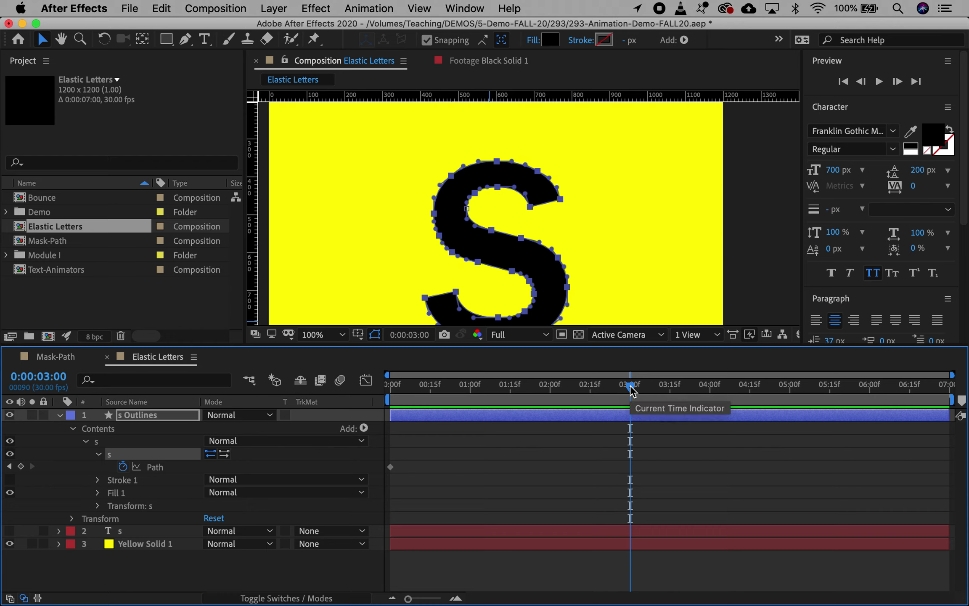
{"action": "left_click_drag", "start_coordinate": [403, 135], "coordinate": [583, 267]}
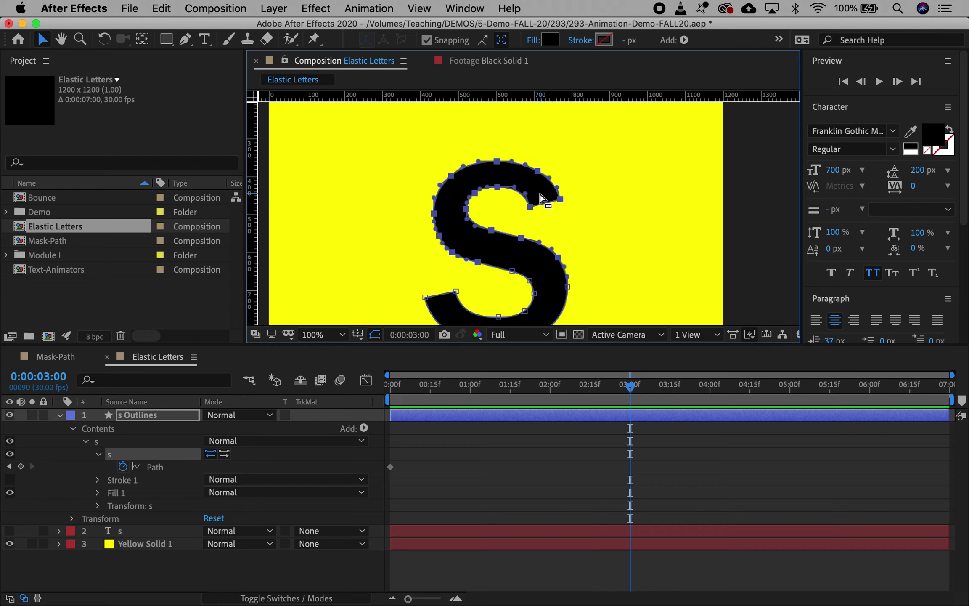
{"action": "left_click_drag", "start_coordinate": [498, 156], "coordinate": [496, 110]}
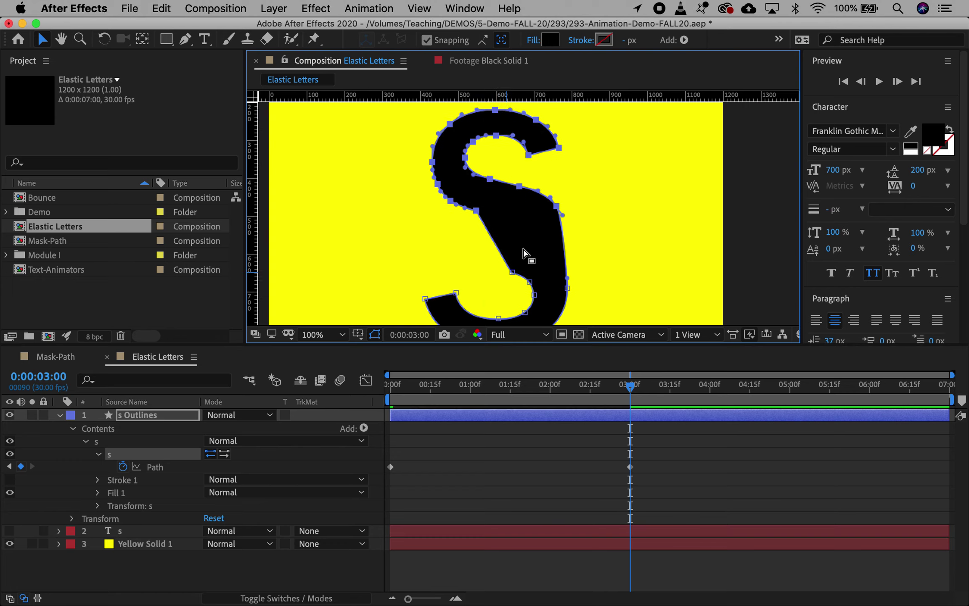
Step: Raise the anchor point at the S's inner bend so that the underside of the diagonal runs parallel to its top edge
{"action": "left_click", "coordinate": [512, 272]}
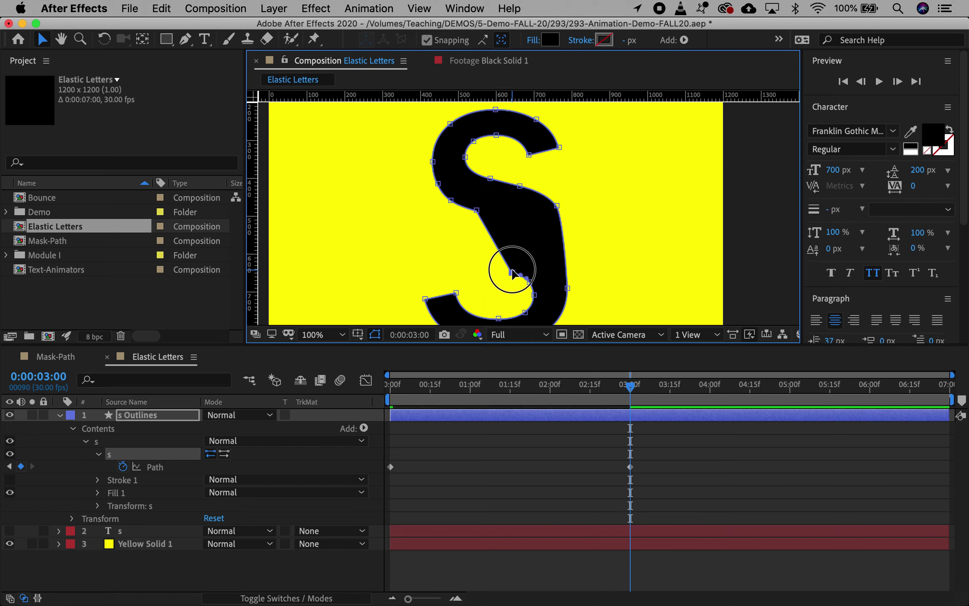
{"action": "left_click_drag", "start_coordinate": [512, 271], "coordinate": [524, 227]}
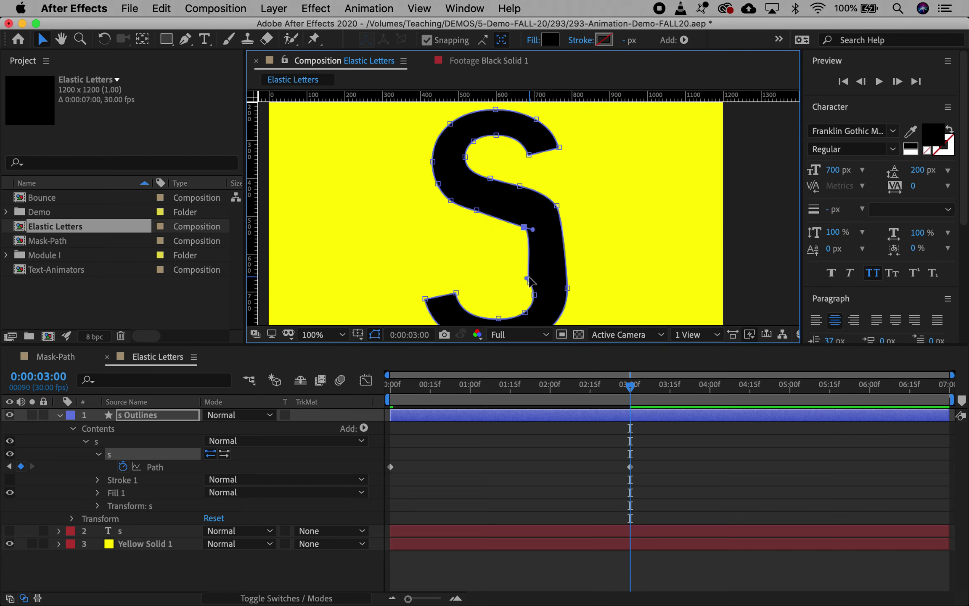
{"action": "mouse_move", "coordinate": [527, 277]}
{"action": "left_mouse_down"}
{"action": "mouse_move", "coordinate": [535, 272]}
{"action": "mouse_move", "coordinate": [527, 278]}
{"action": "left_mouse_up"}
Step: Move the anchor point midway on the inner edge of the stretched stem slightly up and outward to even its thickness
{"action": "left_click", "coordinate": [557, 206]}
{"action": "key", "text": "z"}
{"action": "left_click", "coordinate": [558, 277]}
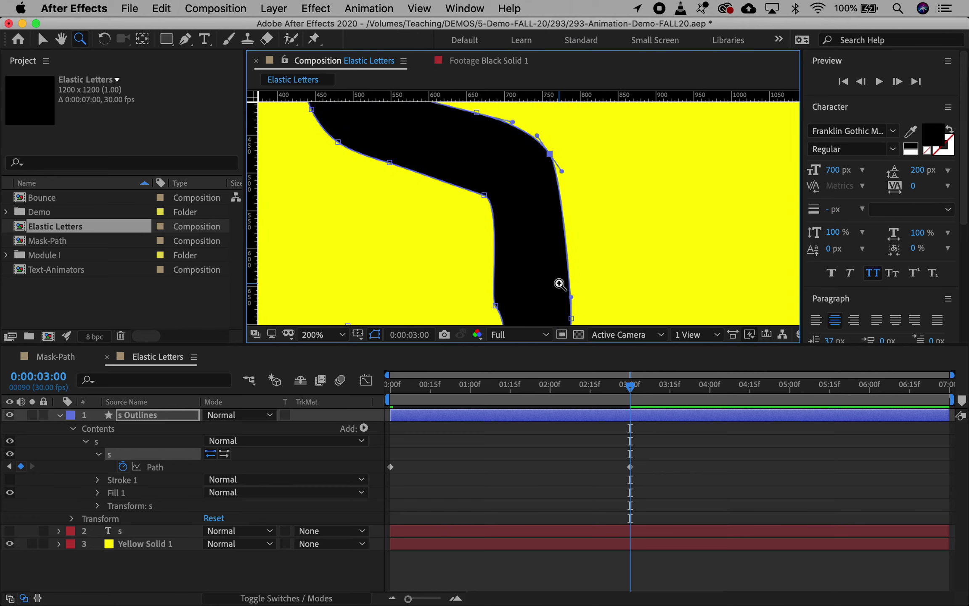
{"action": "left_click", "coordinate": [559, 284], "text": "alt"}
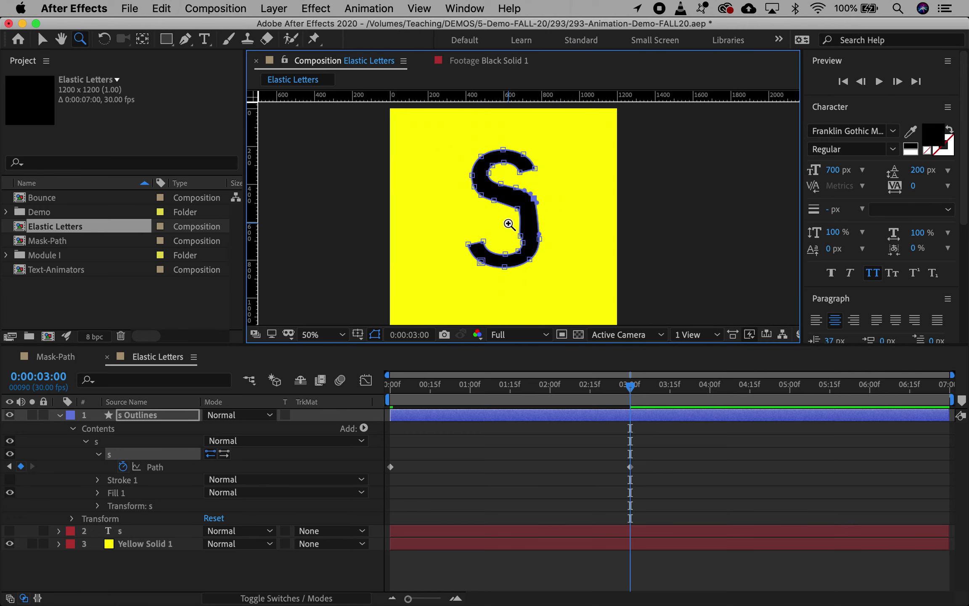
{"action": "left_click", "coordinate": [509, 224]}
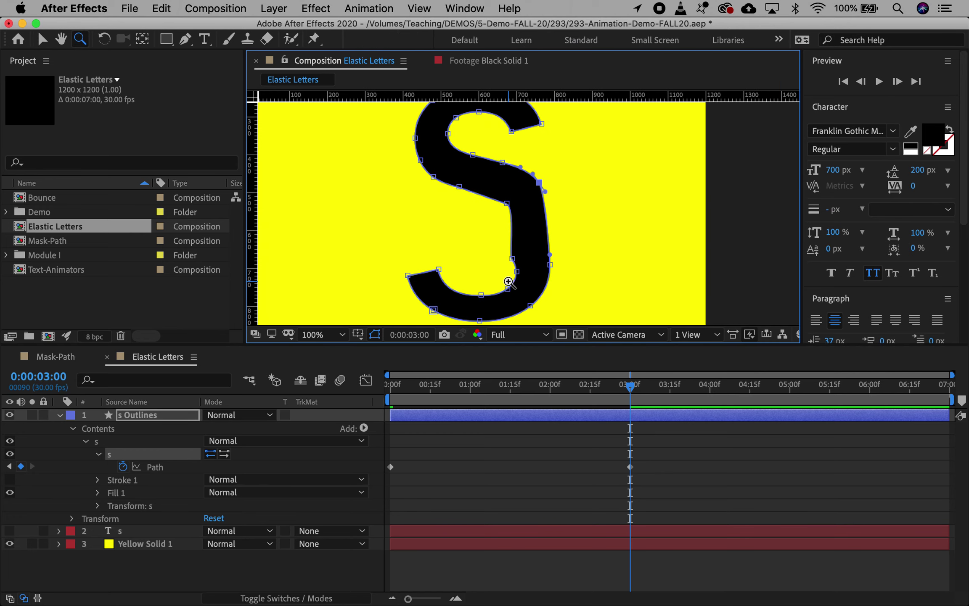
{"action": "key", "text": "v"}
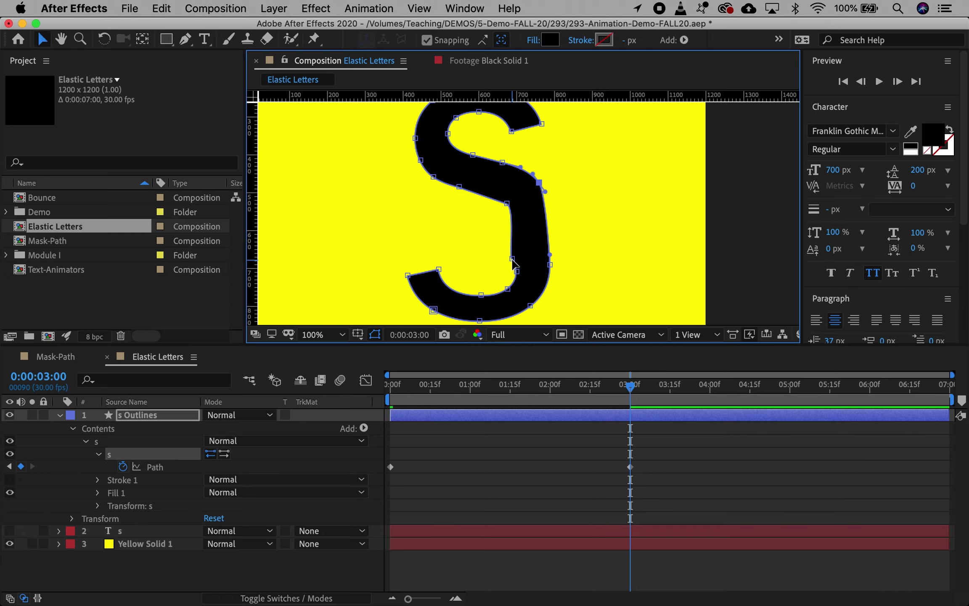
{"action": "left_click_drag", "start_coordinate": [513, 259], "coordinate": [520, 238]}
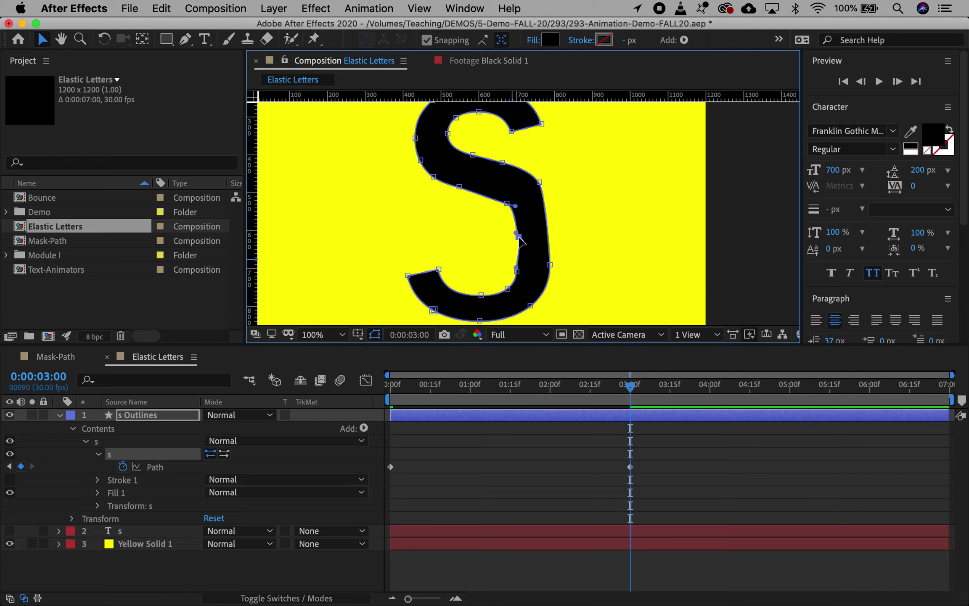
Step: Adjust the curve handles along the outer edge of the stretched stem to round it smoothly
{"action": "left_click", "coordinate": [550, 265]}
{"action": "left_click_drag", "start_coordinate": [553, 251], "coordinate": [552, 247]}
{"action": "left_click_drag", "start_coordinate": [546, 192], "coordinate": [547, 194]}
Step: Adjust the curve handles on the stretched stem's inner edge, from the bend under the diagonal down to the lower curve
{"action": "left_click", "coordinate": [518, 237]}
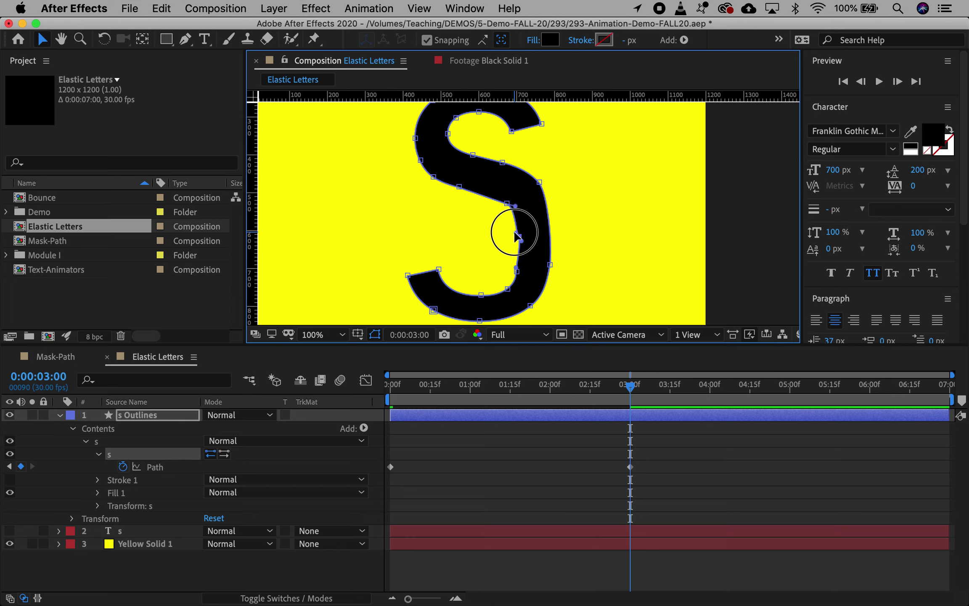
{"action": "mouse_move", "coordinate": [507, 230]}
{"action": "left_mouse_down"}
{"action": "mouse_move", "coordinate": [513, 217]}
{"action": "mouse_move", "coordinate": [521, 245]}
{"action": "left_mouse_up"}
{"action": "left_click", "coordinate": [520, 273]}
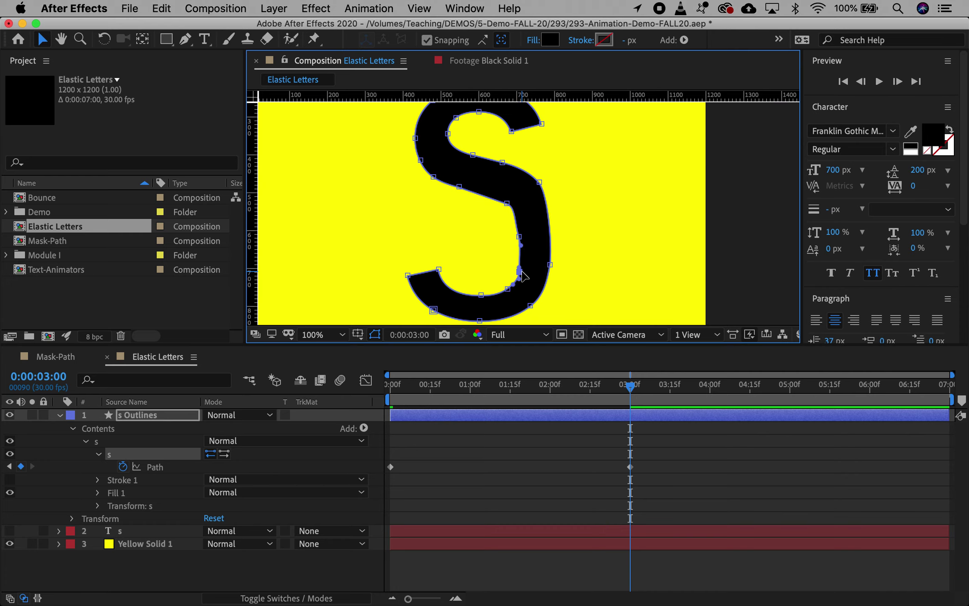
{"action": "left_click", "coordinate": [506, 203]}
{"action": "left_click_drag", "start_coordinate": [513, 219], "coordinate": [513, 217]}
Step: Lower the stem's outer upper-bend point slightly, reshape the inner bend's handle, and nudge the inner lower-bend point outward
{"action": "left_click", "coordinate": [610, 245]}
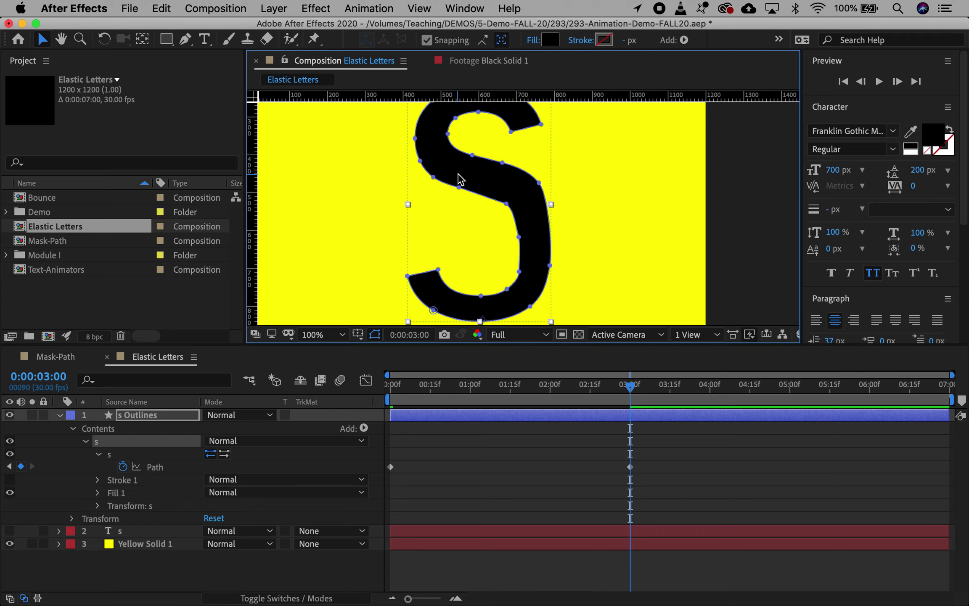
{"action": "left_click", "coordinate": [539, 188]}
{"action": "left_click_drag", "start_coordinate": [541, 195], "coordinate": [519, 213]}
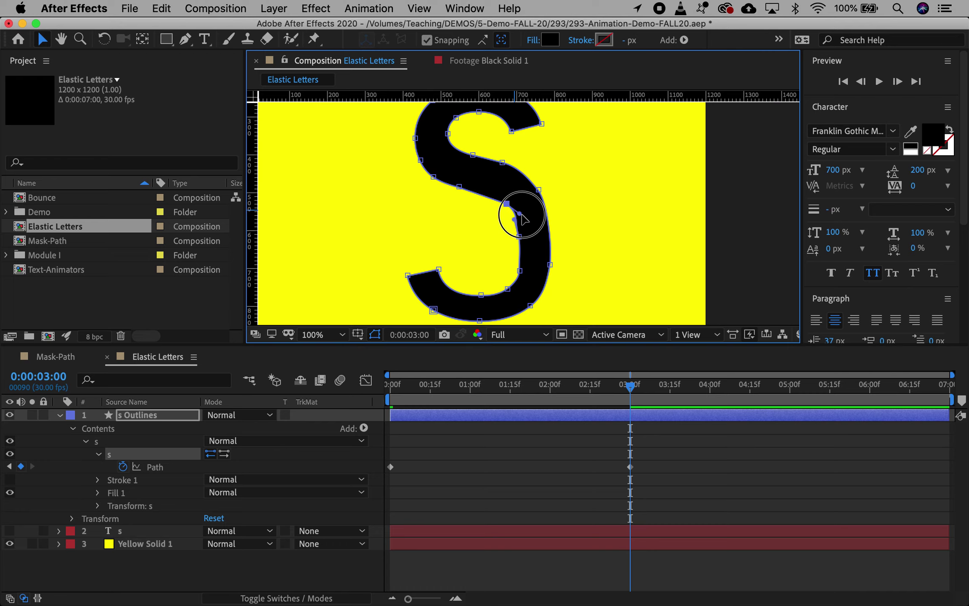
{"action": "left_click", "coordinate": [520, 271]}
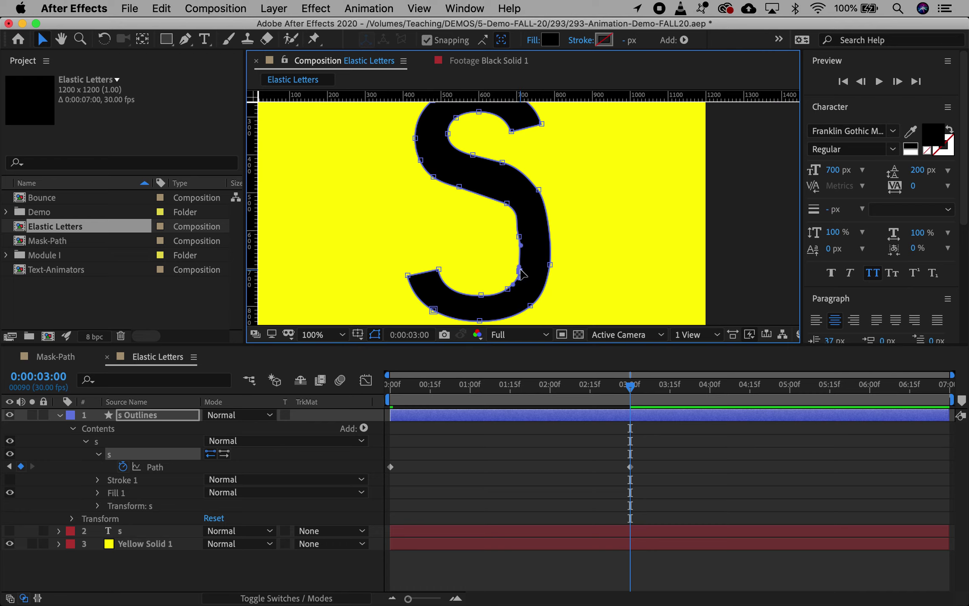
{"action": "left_click_drag", "start_coordinate": [520, 270], "coordinate": [522, 270]}
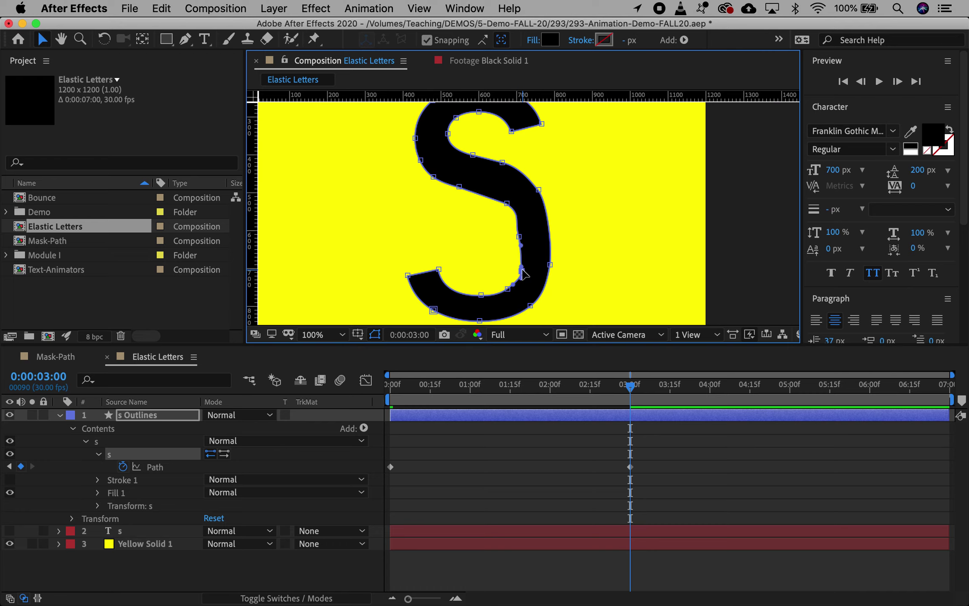
Step: Fine-tune the curves along the S's diagonal and pull the inner bend's handle inward to smooth the corner
{"action": "left_click", "coordinate": [502, 163]}
{"action": "left_click_drag", "start_coordinate": [519, 167], "coordinate": [518, 171]}
{"action": "left_click_drag", "start_coordinate": [446, 185], "coordinate": [453, 189]}
{"action": "left_click", "coordinate": [507, 204]}
{"action": "left_click_drag", "start_coordinate": [524, 214], "coordinate": [514, 214]}
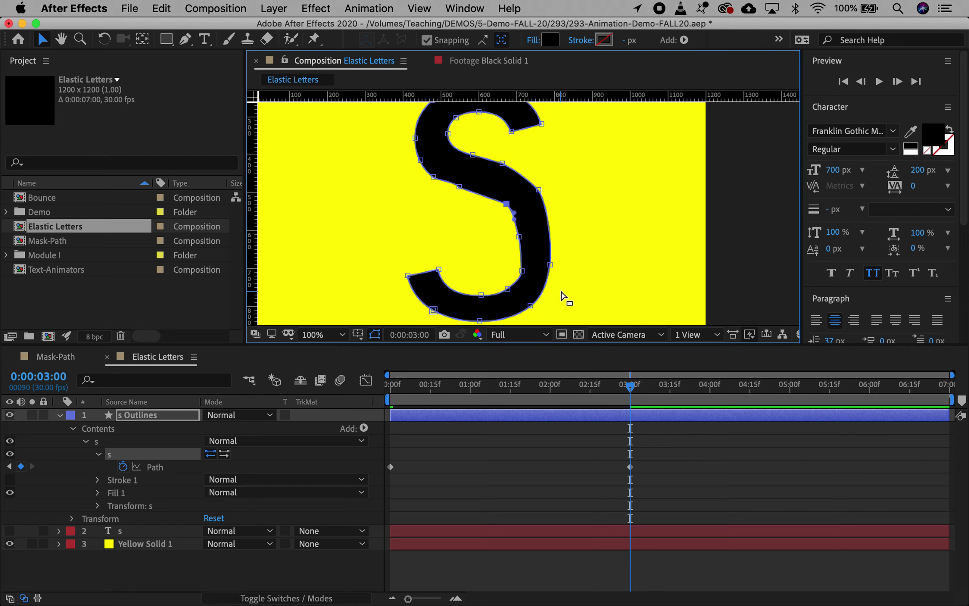
Step: Move the points of the S's lower curve farther down to lengthen the stem
{"action": "key", "text": "z"}
{"action": "left_click", "coordinate": [539, 222], "text": "alt"}
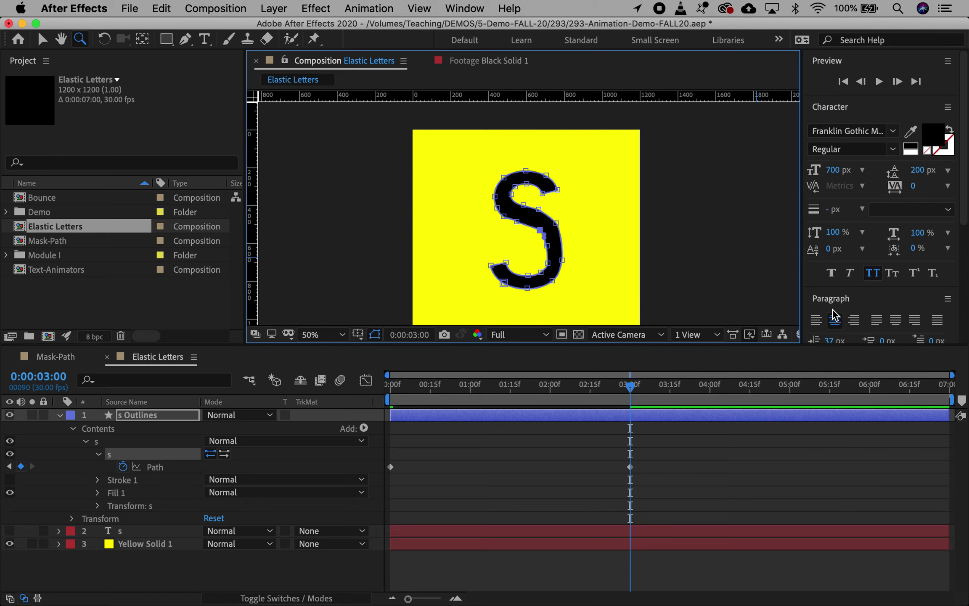
{"action": "key", "text": "v"}
{"action": "left_click", "coordinate": [470, 253]}
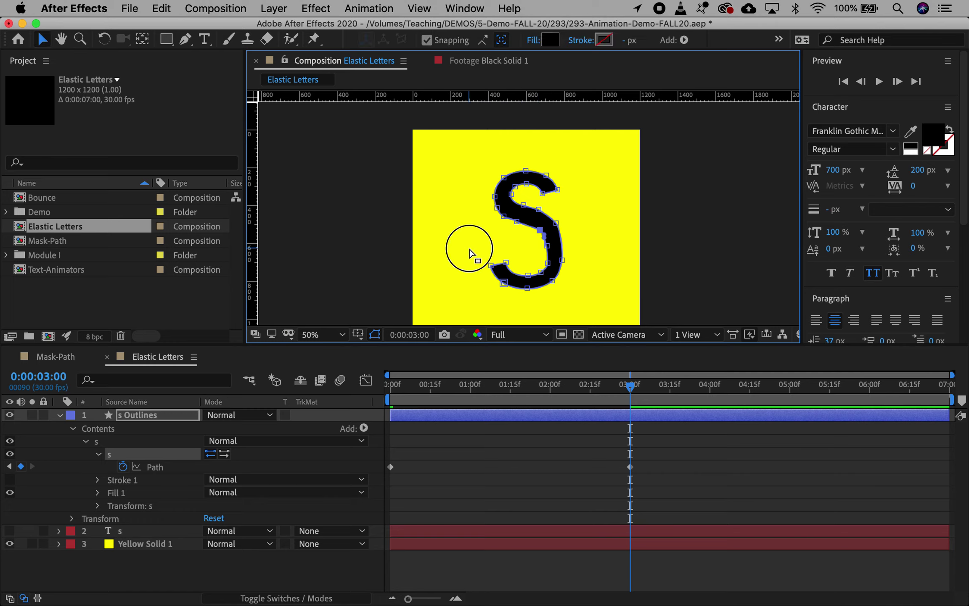
{"action": "left_click_drag", "start_coordinate": [470, 253], "coordinate": [583, 332]}
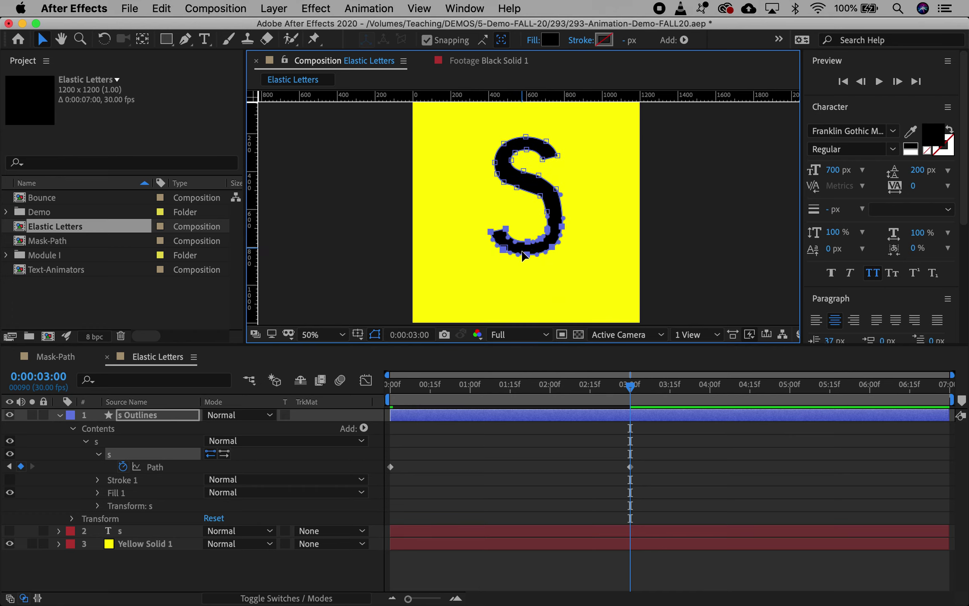
{"action": "key", "text": "shift+Down"}
{"action": "key", "text": "shift+Down"}
{"action": "key", "text": "shift+Down"}
{"action": "key", "text": "shift+Down"}
{"action": "key", "text": "shift+Down"}
{"action": "key", "text": "shift+Down"}
{"action": "key", "text": "shift+Down"}
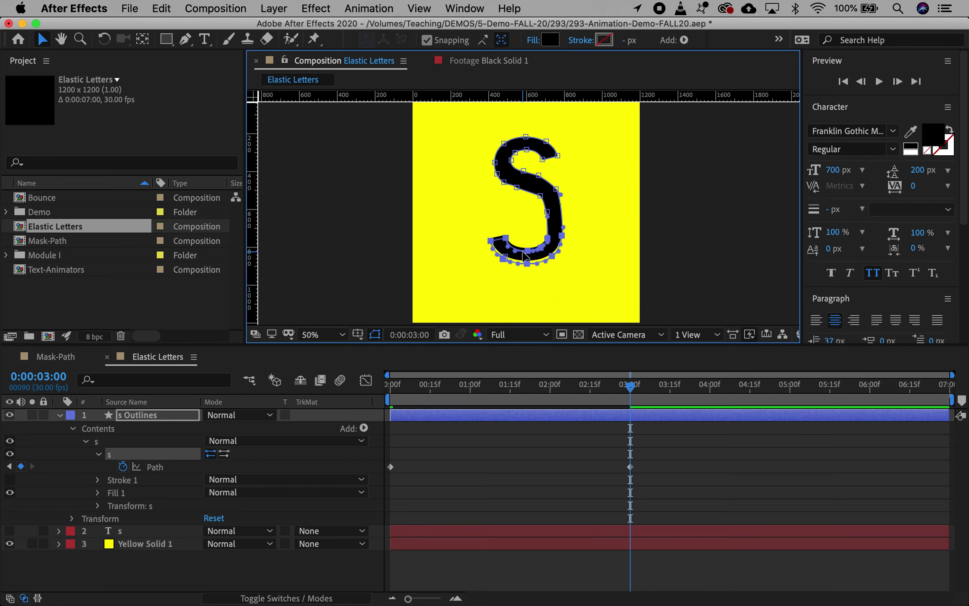
{"action": "key", "text": "shift+Down"}
{"action": "key", "text": "shift+Down"}
{"action": "key", "text": "shift+Down"}
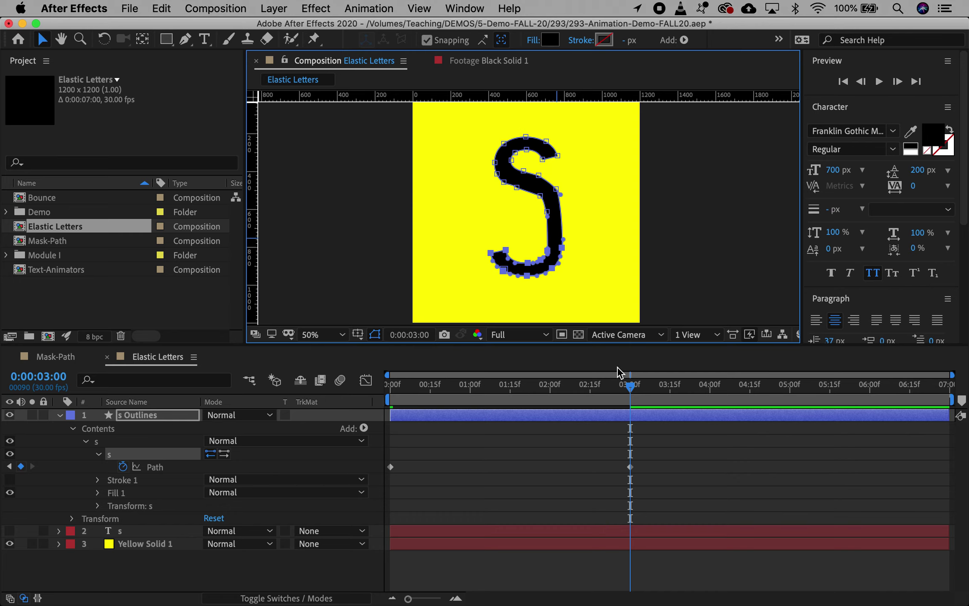
{"action": "left_click", "coordinate": [483, 117]}
{"action": "left_click_drag", "start_coordinate": [473, 118], "coordinate": [553, 172]}
{"action": "key", "text": "super+z"}
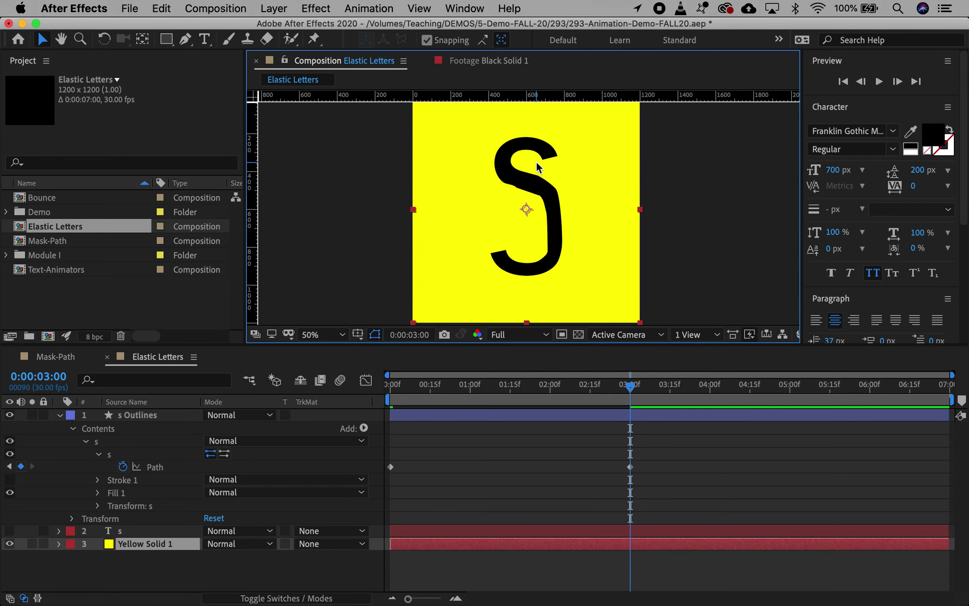
Step: Move the points of the S's upper curve and diagonal upward on the 3-second path keyframe to stretch the stem higher
{"action": "left_click", "coordinate": [631, 467]}
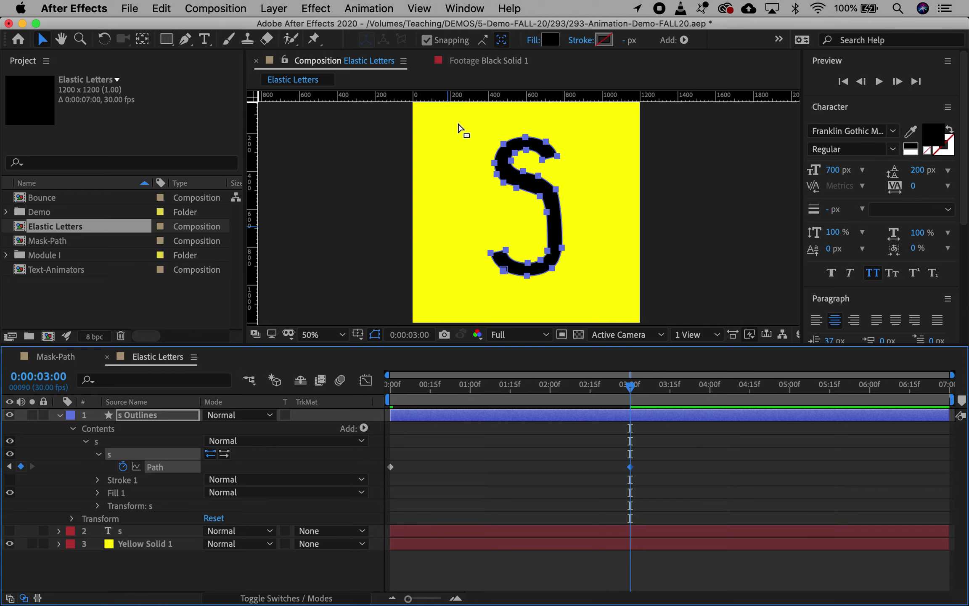
{"action": "left_click_drag", "start_coordinate": [458, 122], "coordinate": [589, 240]}
{"action": "key", "text": "shift+Up"}
{"action": "key", "text": "shift+Up"}
{"action": "key", "text": "shift+Up"}
{"action": "key", "text": "shift+Up"}
{"action": "key", "text": "shift+Up"}
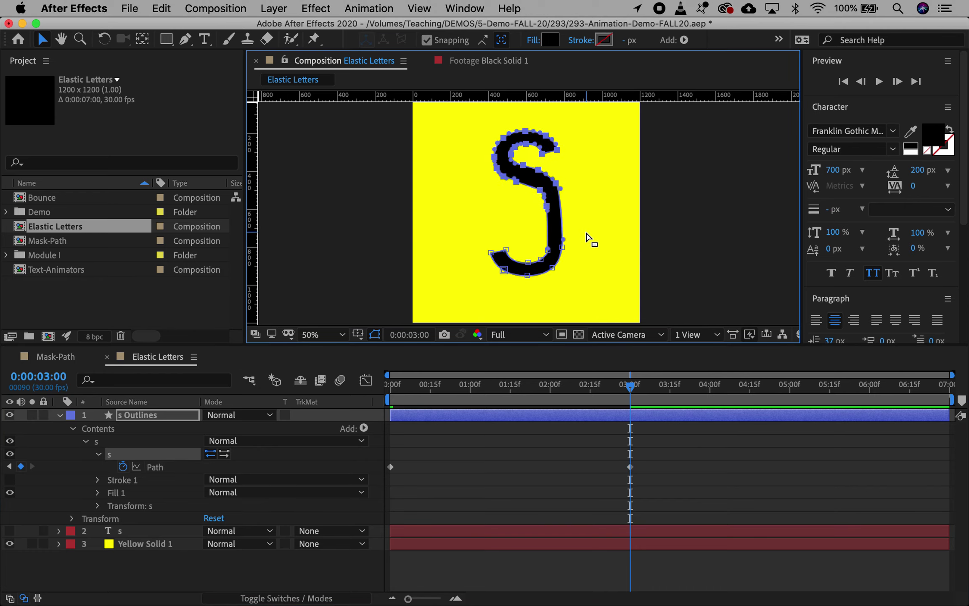
{"action": "key", "text": "shift+Up"}
{"action": "key", "text": "shift+Up"}
{"action": "key", "text": "shift+Up"}
{"action": "key", "text": "shift+Up"}
{"action": "key", "text": "shift+Up"}
{"action": "key", "text": "shift+Up"}
{"action": "key", "text": "shift+Up"}
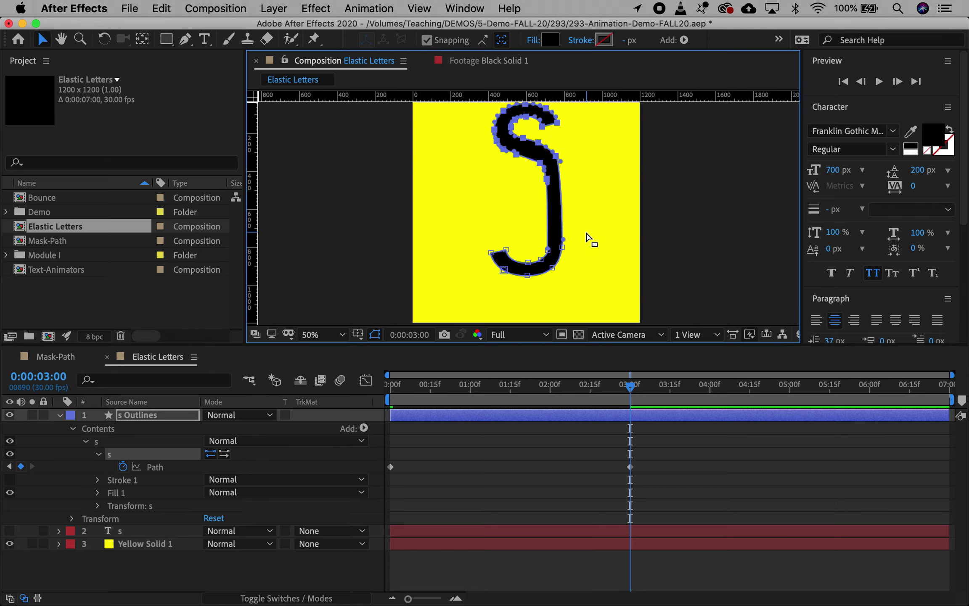
Step: Adjust the curve handle of the point on the diagonal's lower edge to smooth its transition into the upper bowl
{"action": "left_click", "coordinate": [535, 180]}
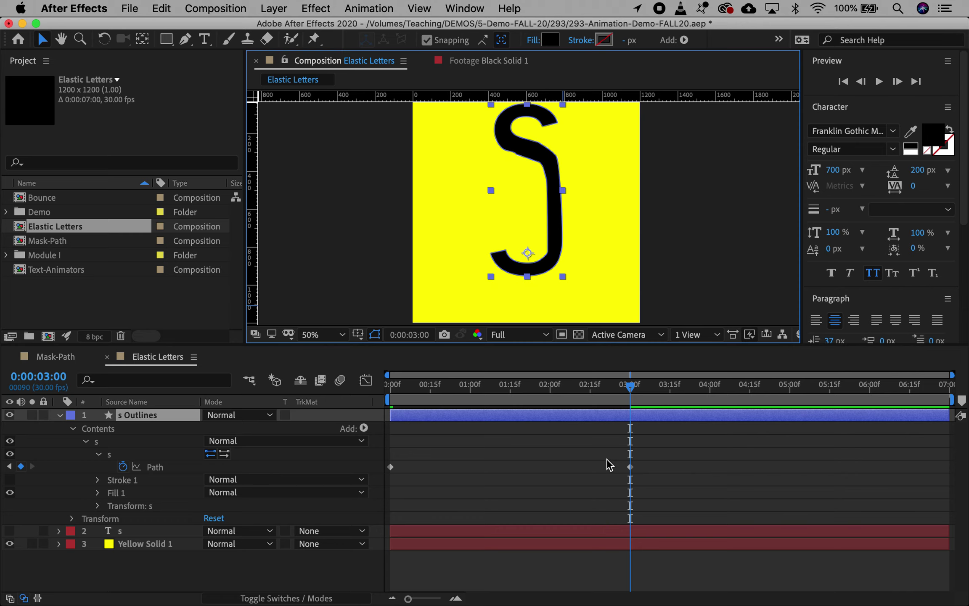
{"action": "left_click", "coordinate": [630, 467]}
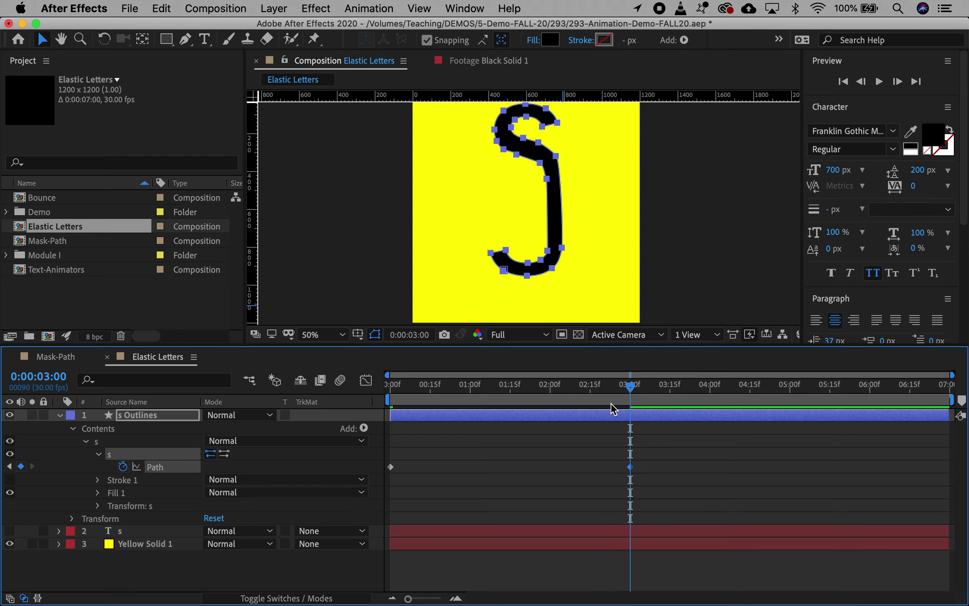
{"action": "left_click_drag", "start_coordinate": [465, 119], "coordinate": [579, 185]}
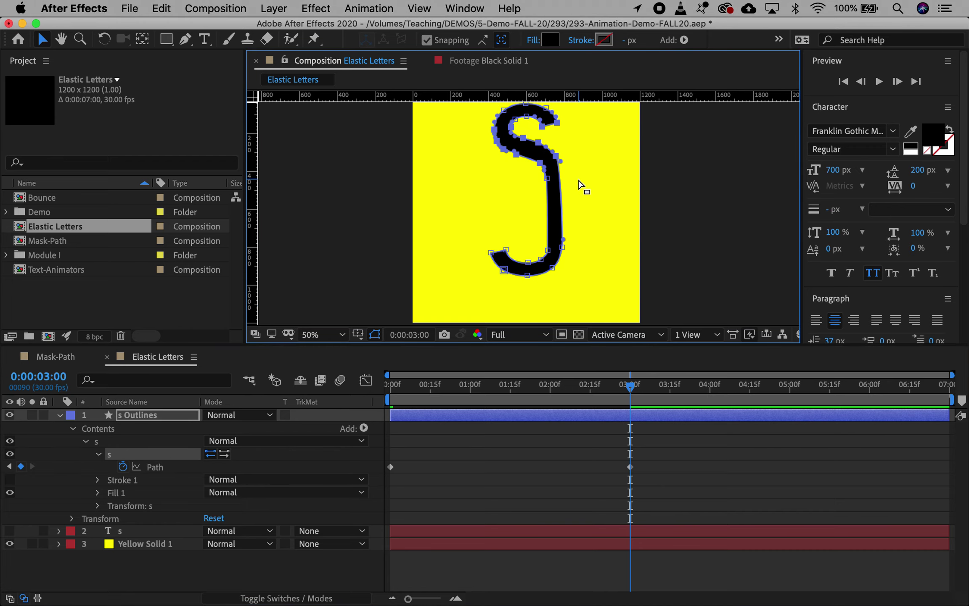
{"action": "left_click", "coordinate": [521, 174]}
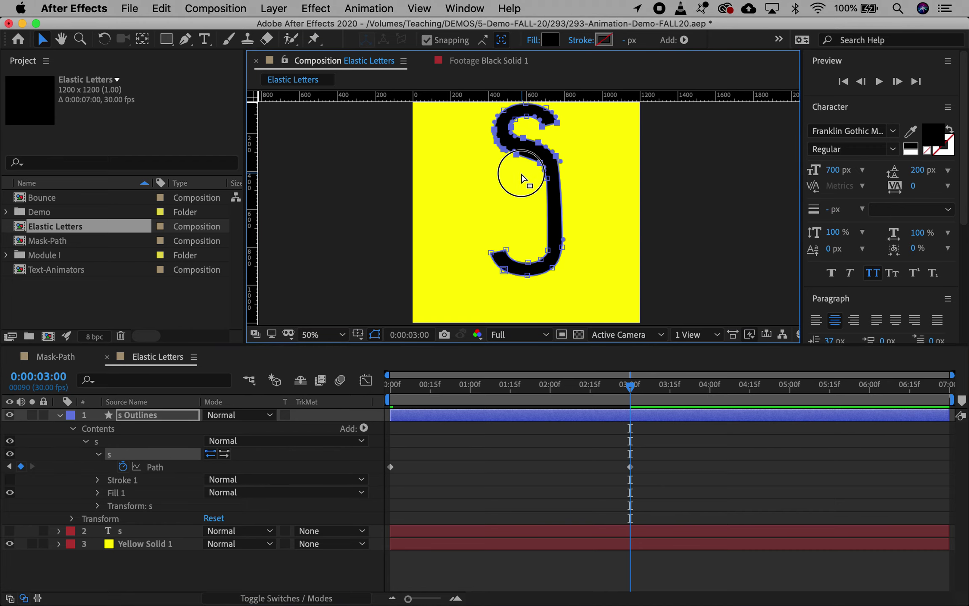
{"action": "double_click", "coordinate": [542, 166]}
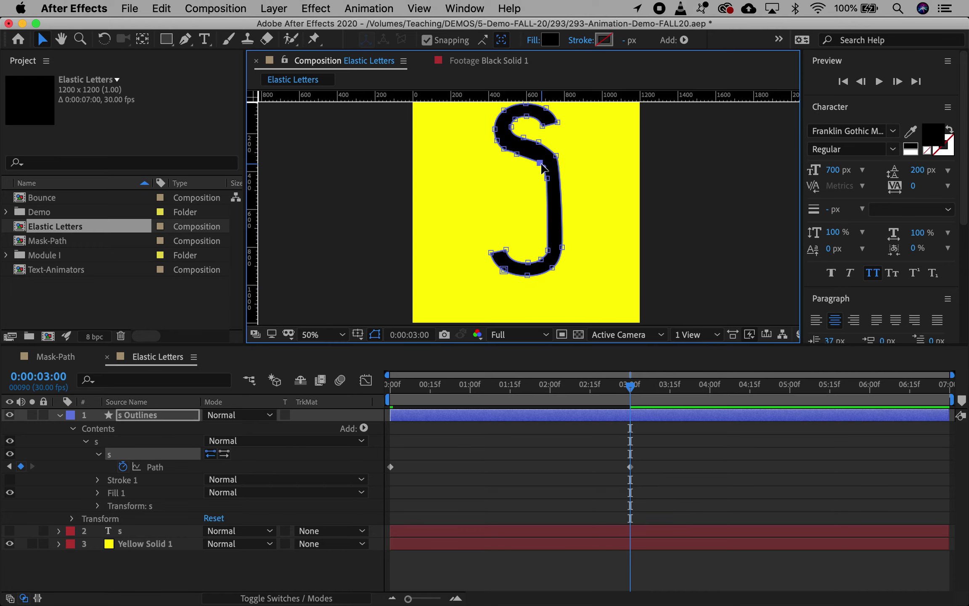
{"action": "key", "text": "z"}
{"action": "left_click", "coordinate": [570, 194]}
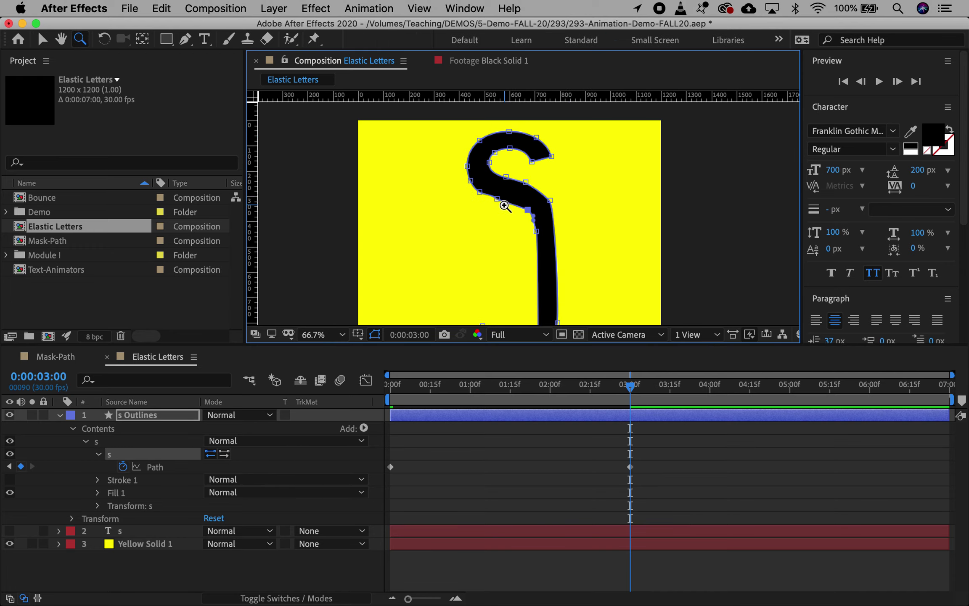
{"action": "left_click", "coordinate": [531, 222]}
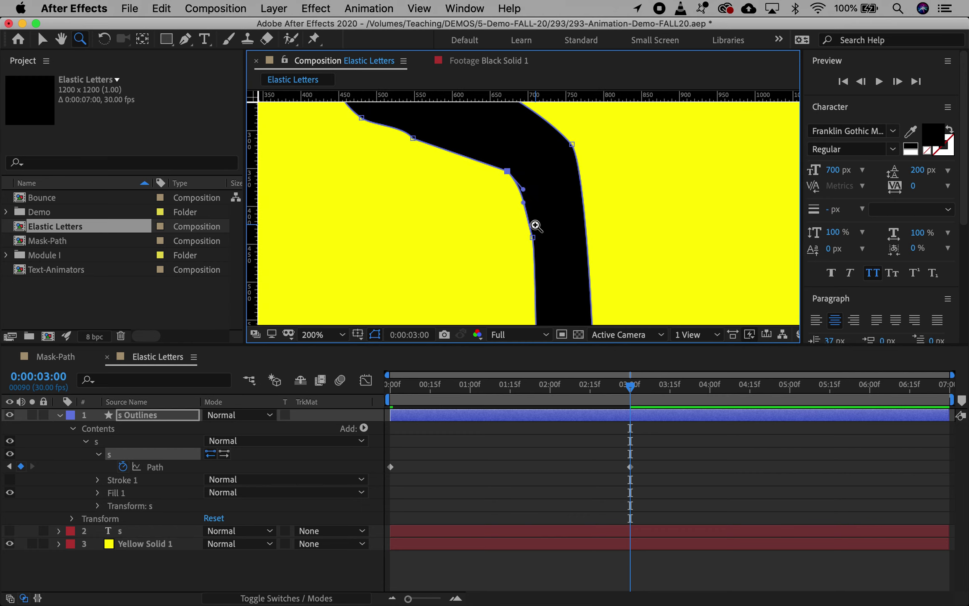
{"action": "mouse_move", "coordinate": [771, 597]}
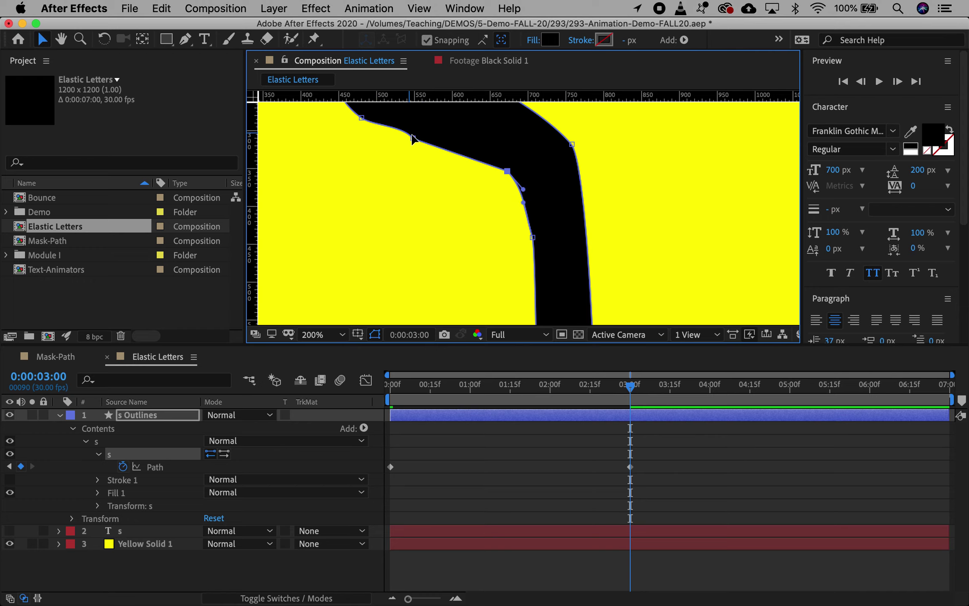
{"action": "left_click", "coordinate": [413, 138]}
{"action": "left_click", "coordinate": [403, 127]}
{"action": "left_click_drag", "start_coordinate": [403, 126], "coordinate": [398, 135]}
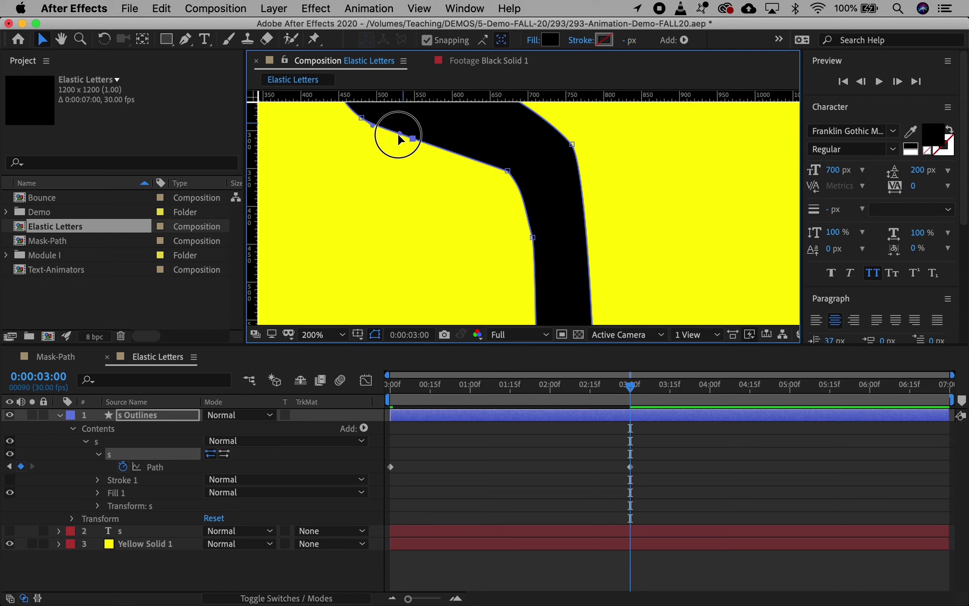
Step: Pull the handle at the inner bend under the diagonal outward toward the stem to round the corner
{"action": "left_click", "coordinate": [507, 171]}
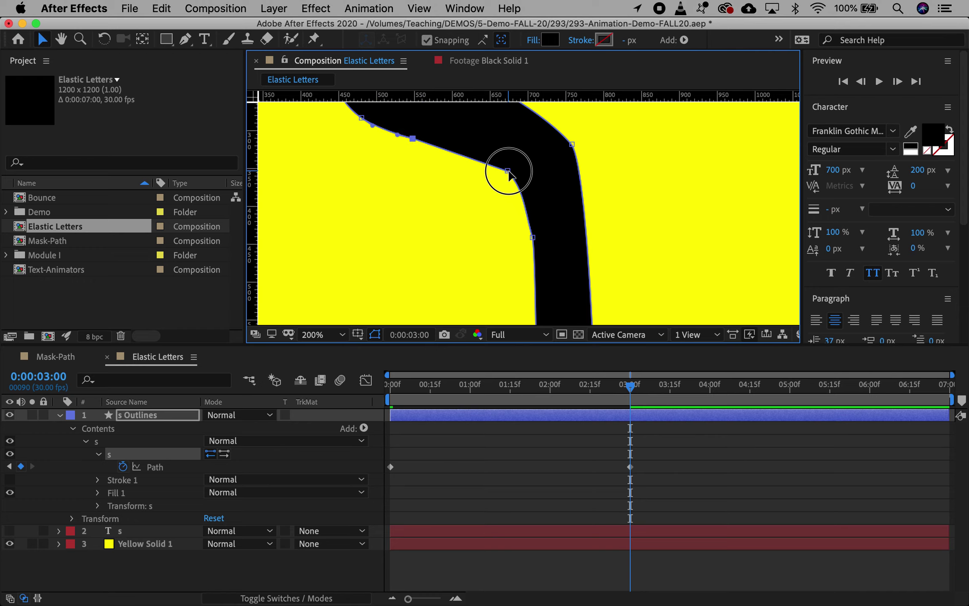
{"action": "left_click", "coordinate": [521, 186]}
{"action": "mouse_move", "coordinate": [522, 187]}
{"action": "left_mouse_down"}
{"action": "mouse_move", "coordinate": [513, 176]}
{"action": "mouse_move", "coordinate": [511, 201]}
{"action": "mouse_move", "coordinate": [533, 191]}
{"action": "left_mouse_up"}
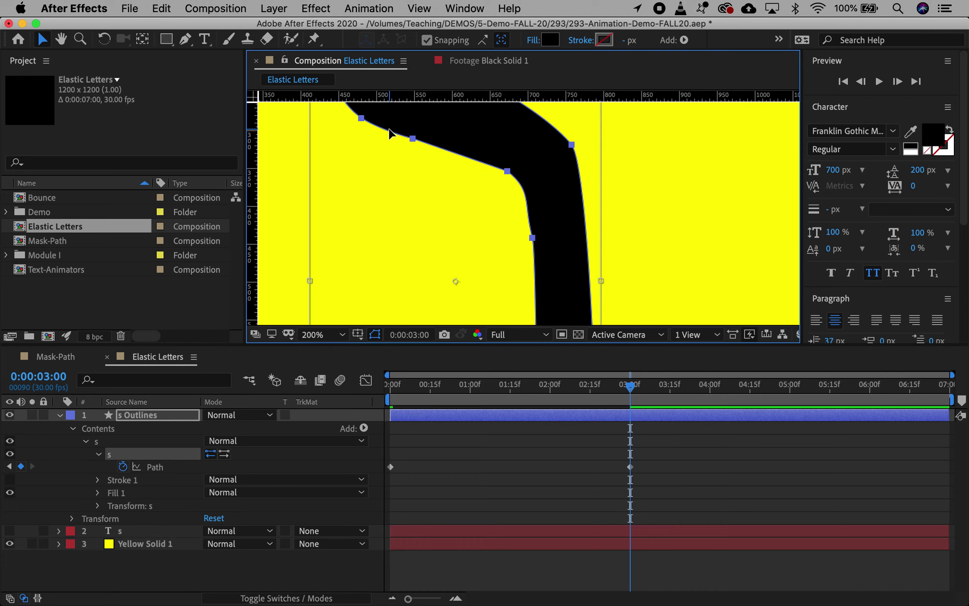
Step: Fine-tune the handle of the diagonal's lower-edge point on the 3-second path keyframe, and deselect the letter
{"action": "left_click", "coordinate": [413, 138]}
{"action": "left_click", "coordinate": [630, 467]}
{"action": "left_click", "coordinate": [414, 138]}
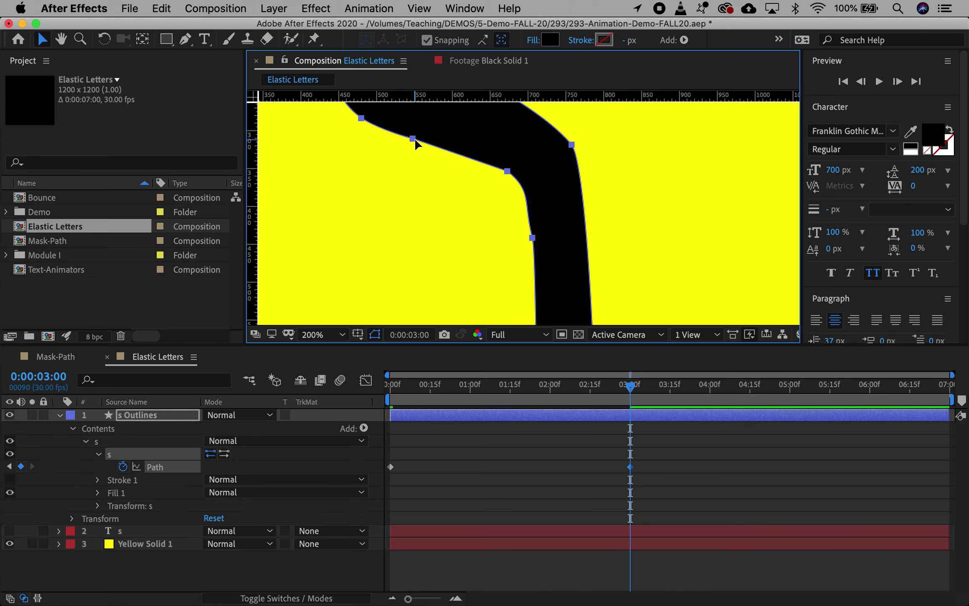
{"action": "mouse_move", "coordinate": [400, 130]}
{"action": "left_mouse_down"}
{"action": "mouse_move", "coordinate": [362, 117]}
{"action": "mouse_move", "coordinate": [398, 133]}
{"action": "left_mouse_up"}
{"action": "left_click", "coordinate": [372, 133]}
{"action": "left_click", "coordinate": [414, 138]}
{"action": "key", "text": "z"}
{"action": "left_click", "coordinate": [489, 216], "text": "alt"}
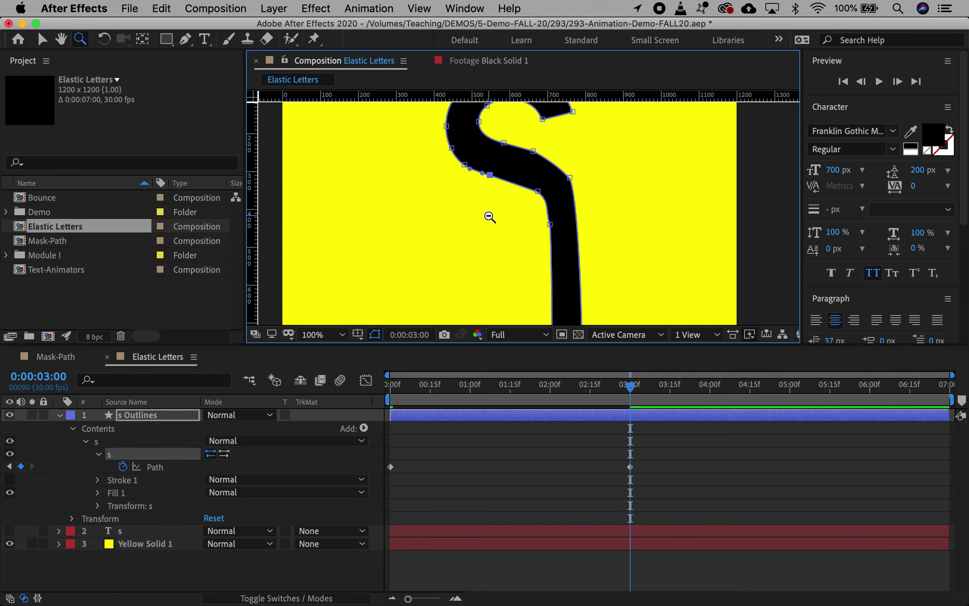
{"action": "left_click", "coordinate": [489, 217], "text": "alt"}
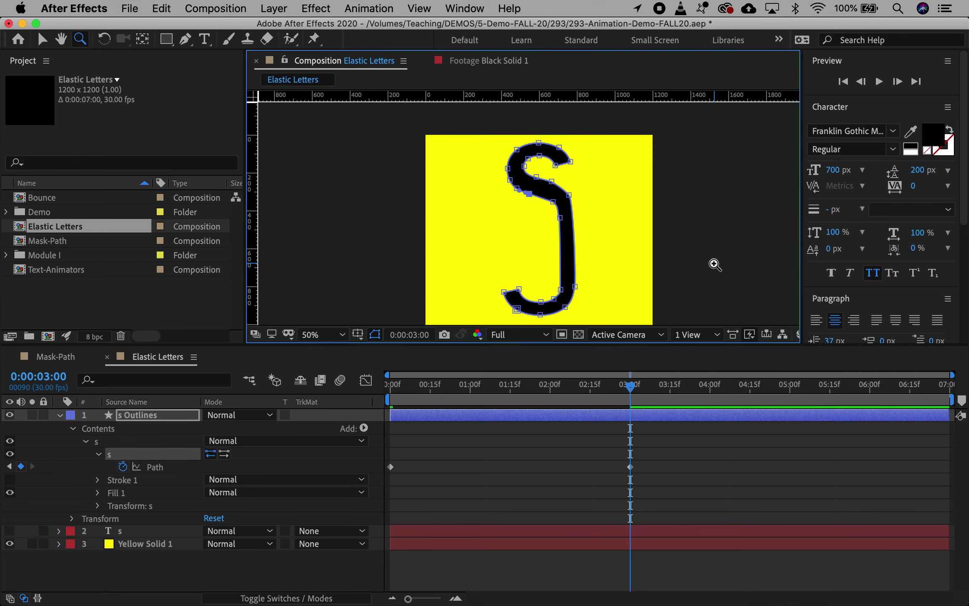
{"action": "key", "text": "v"}
{"action": "left_click", "coordinate": [716, 246]}
{"action": "left_click", "coordinate": [682, 228]}
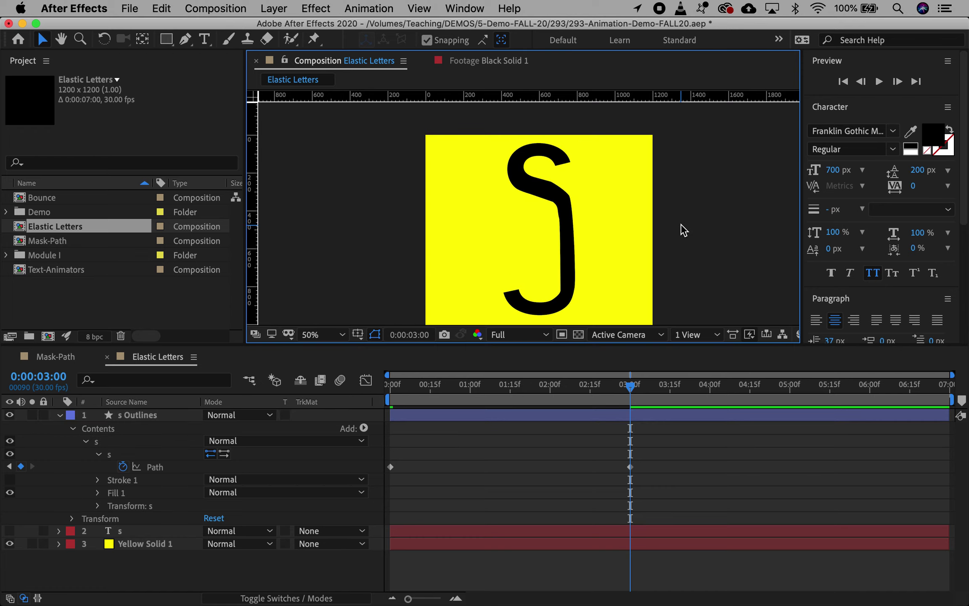
Step: Lower the point on the diagonal's upper edge slightly and adjust the nearby handle of the outer bend
{"action": "left_click", "coordinate": [553, 192]}
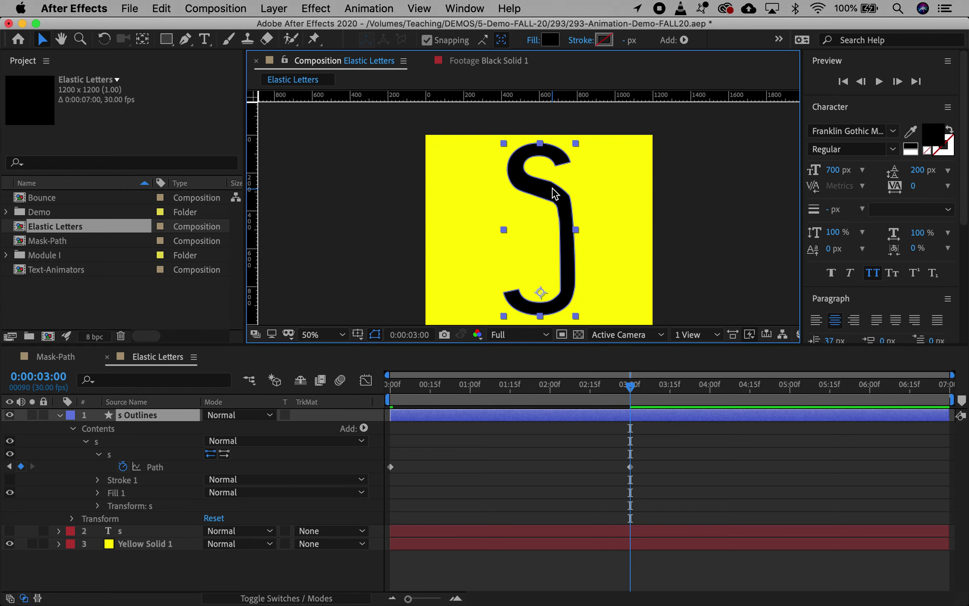
{"action": "left_click", "coordinate": [628, 466]}
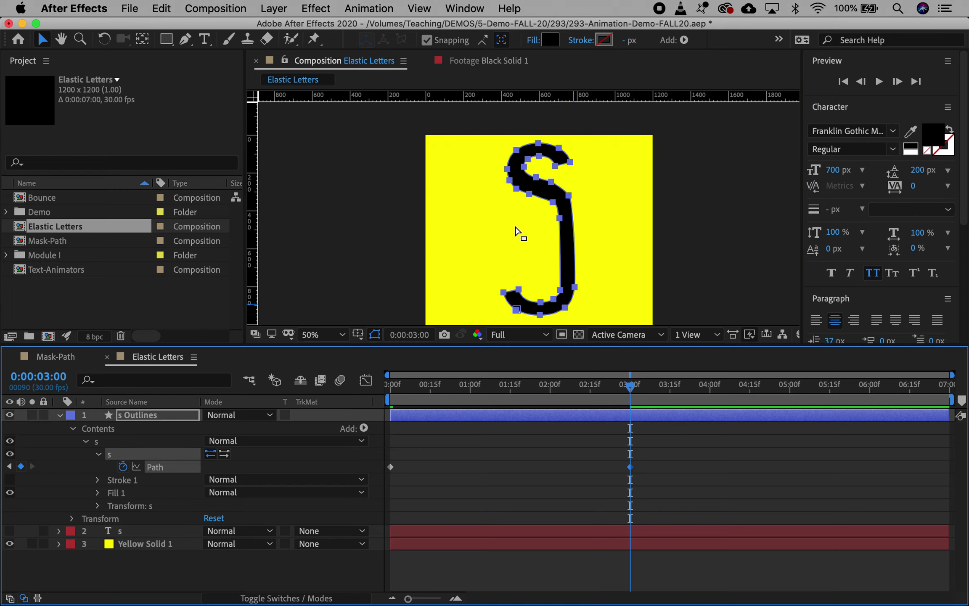
{"action": "key", "text": "z"}
{"action": "left_click", "coordinate": [539, 178]}
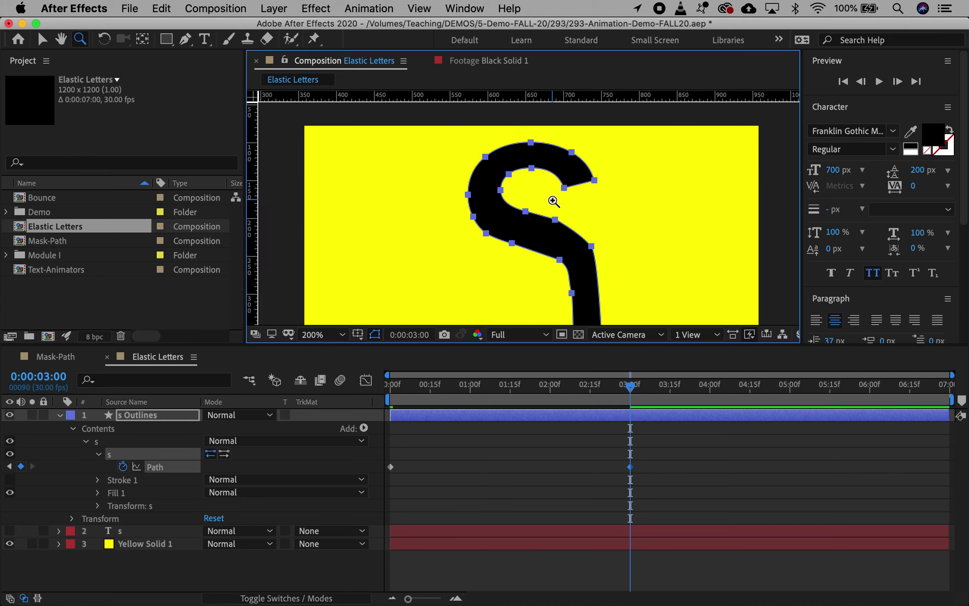
{"action": "left_click", "coordinate": [554, 201]}
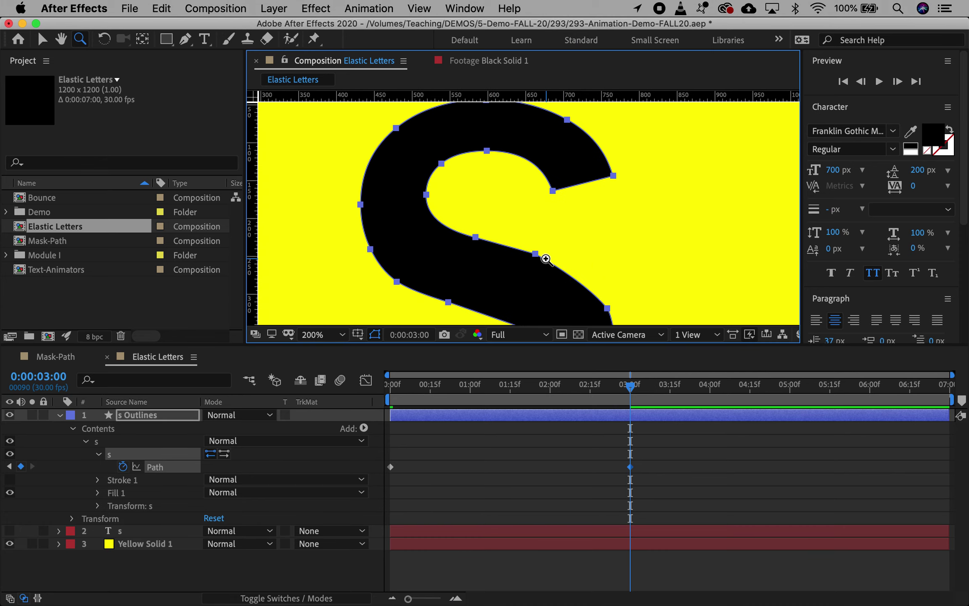
{"action": "key", "text": "v"}
{"action": "left_click", "coordinate": [535, 254]}
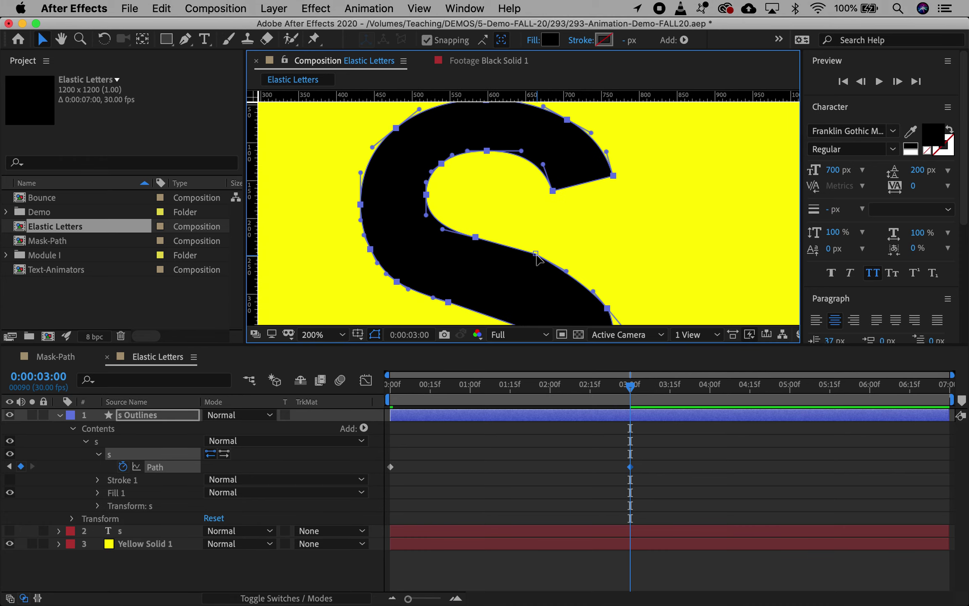
{"action": "left_click_drag", "start_coordinate": [537, 254], "coordinate": [537, 259]}
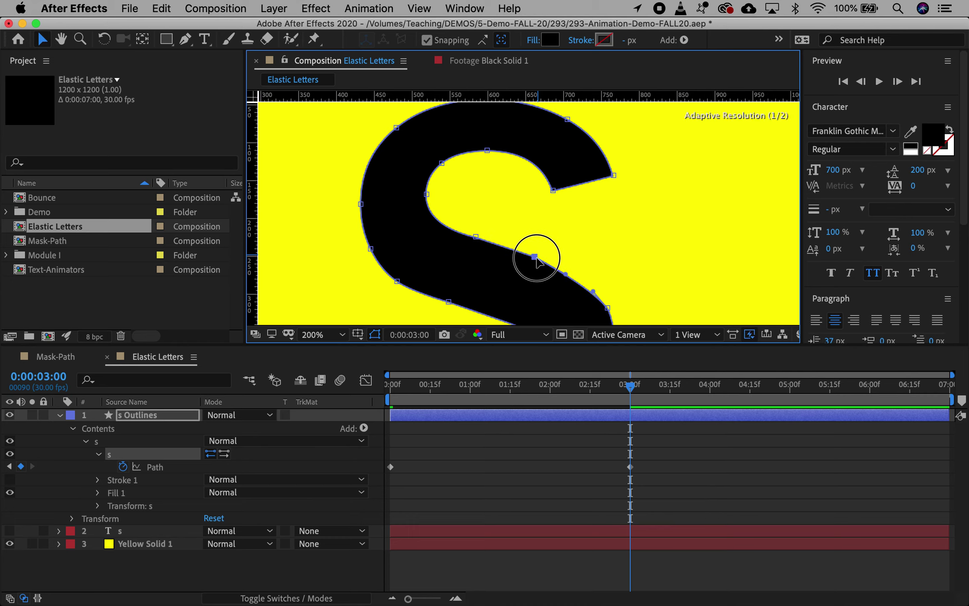
{"action": "left_click", "coordinate": [592, 292]}
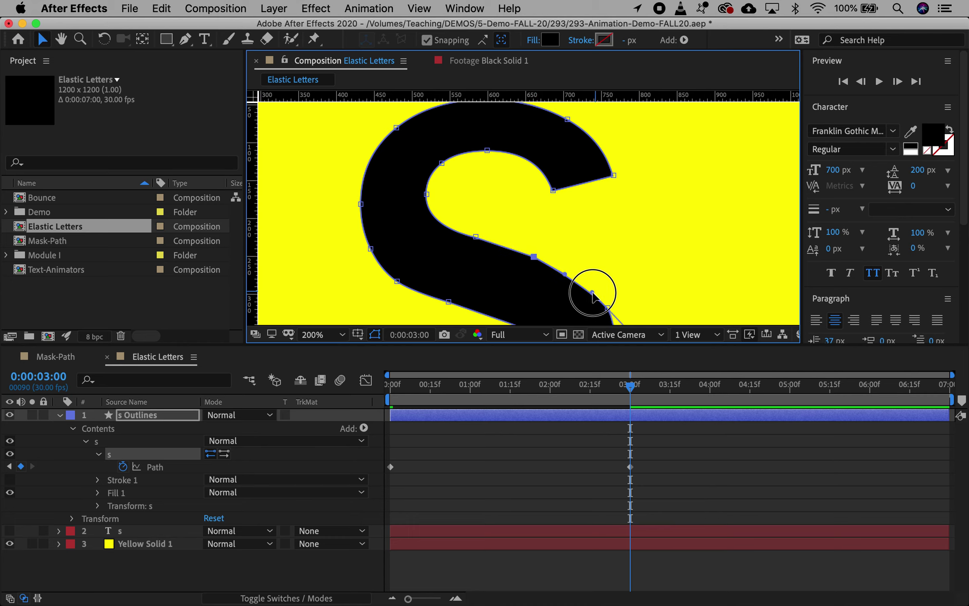
Step: Move the current time back to 0:00:02:27 with the whole stretched S in view
{"action": "key", "text": "z"}
{"action": "left_click", "coordinate": [589, 225], "text": "alt"}
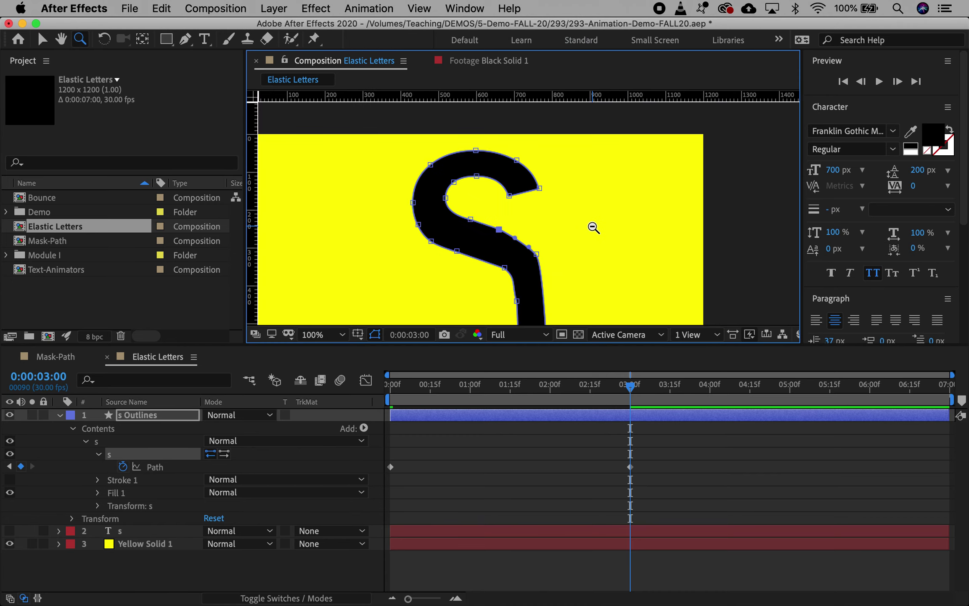
{"action": "left_click", "coordinate": [567, 259], "text": "alt"}
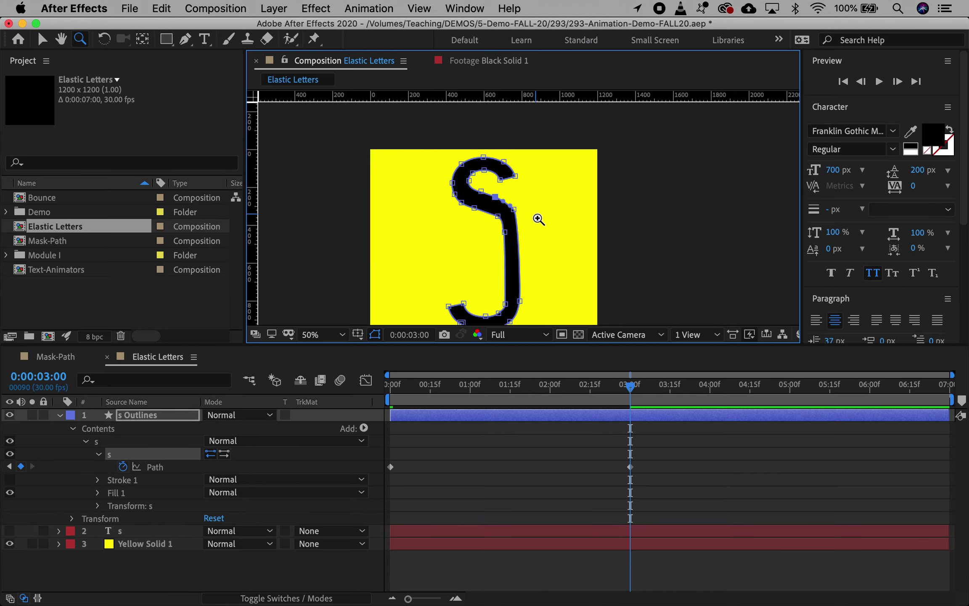
{"action": "key", "text": "v"}
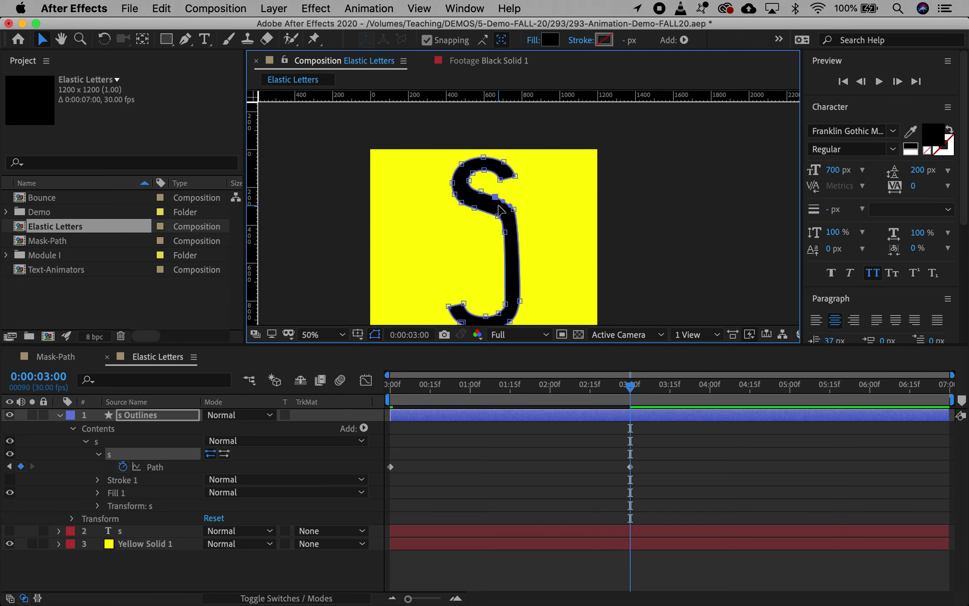
{"action": "mouse_move", "coordinate": [630, 387]}
{"action": "left_mouse_down"}
{"action": "mouse_move", "coordinate": [707, 400]}
{"action": "mouse_move", "coordinate": [426, 385]}
{"action": "mouse_move", "coordinate": [434, 372]}
{"action": "mouse_move", "coordinate": [539, 389]}
{"action": "mouse_move", "coordinate": [672, 391]}
{"action": "mouse_move", "coordinate": [342, 396]}
{"action": "mouse_move", "coordinate": [455, 385]}
{"action": "mouse_move", "coordinate": [659, 407]}
{"action": "mouse_move", "coordinate": [297, 357]}
{"action": "mouse_move", "coordinate": [621, 386]}
{"action": "left_mouse_up"}
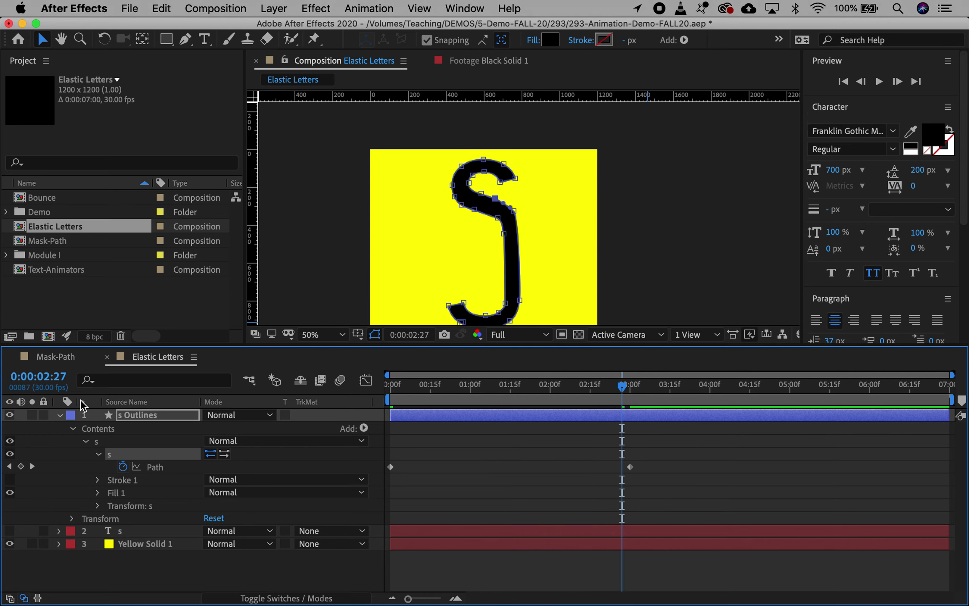
Step: Copy the first Path keyframe of the s Outlines layer and paste it at 0:00:06:00
{"action": "left_click", "coordinate": [390, 469]}
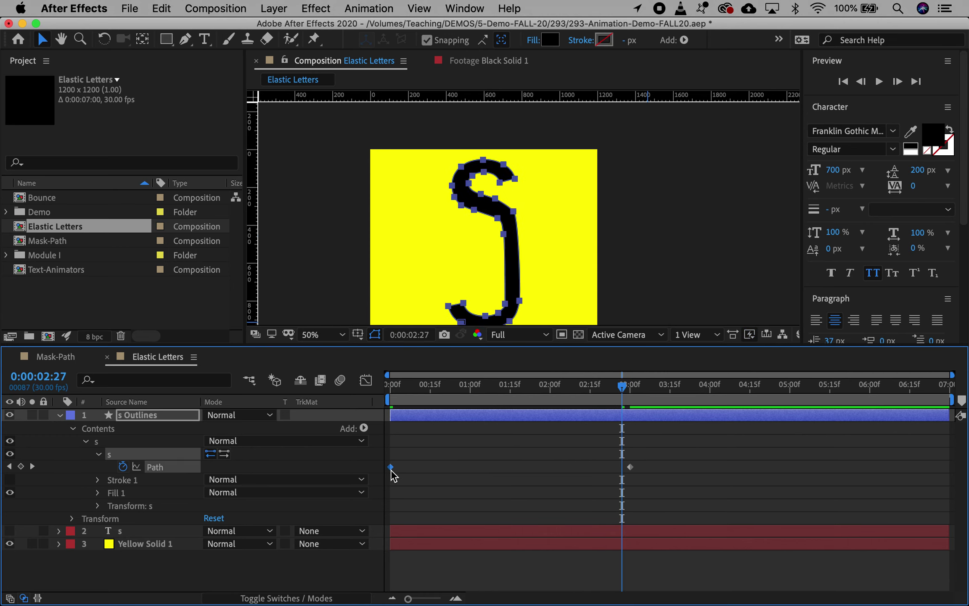
{"action": "left_click_drag", "start_coordinate": [422, 391], "coordinate": [870, 390]}
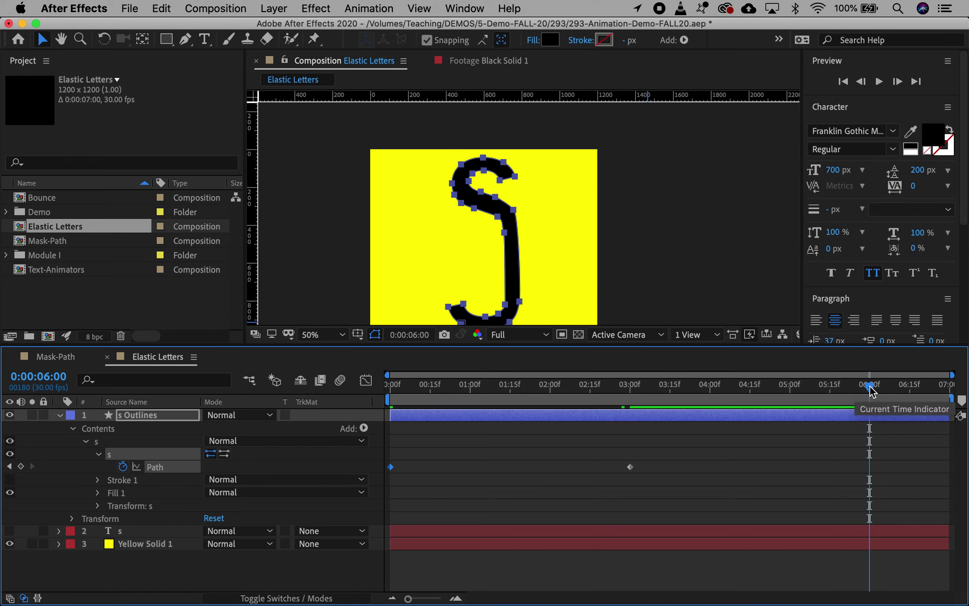
{"action": "key", "text": "super+v"}
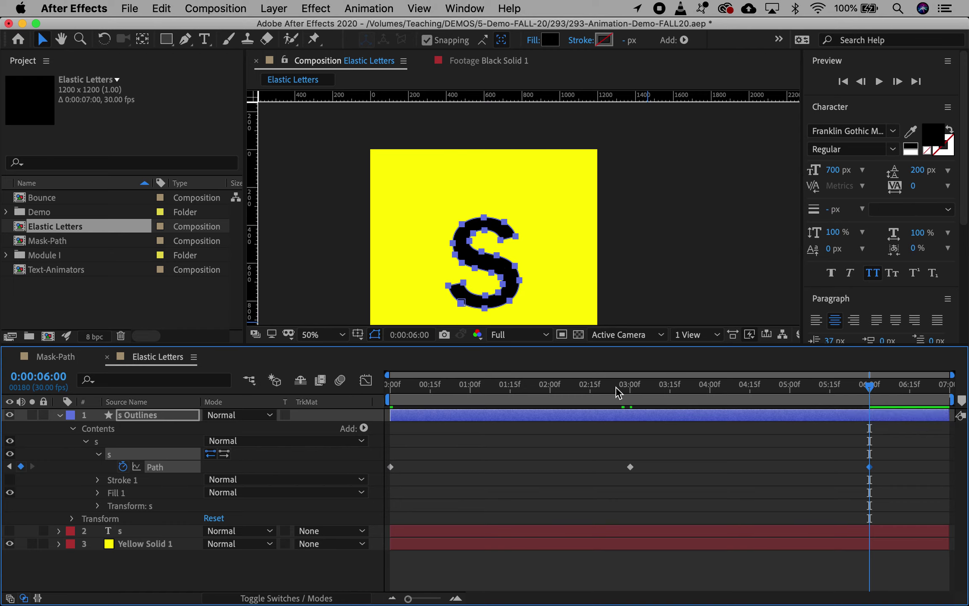
Step: Play back the S stretching and returning, and inspect the Path keyframes in the timeline
{"action": "mouse_move", "coordinate": [868, 385]}
{"action": "left_mouse_down"}
{"action": "mouse_move", "coordinate": [775, 385]}
{"action": "mouse_move", "coordinate": [455, 431]}
{"action": "mouse_move", "coordinate": [626, 384]}
{"action": "mouse_move", "coordinate": [792, 369]}
{"action": "mouse_move", "coordinate": [854, 376]}
{"action": "left_mouse_up"}
{"action": "key", "text": "space"}
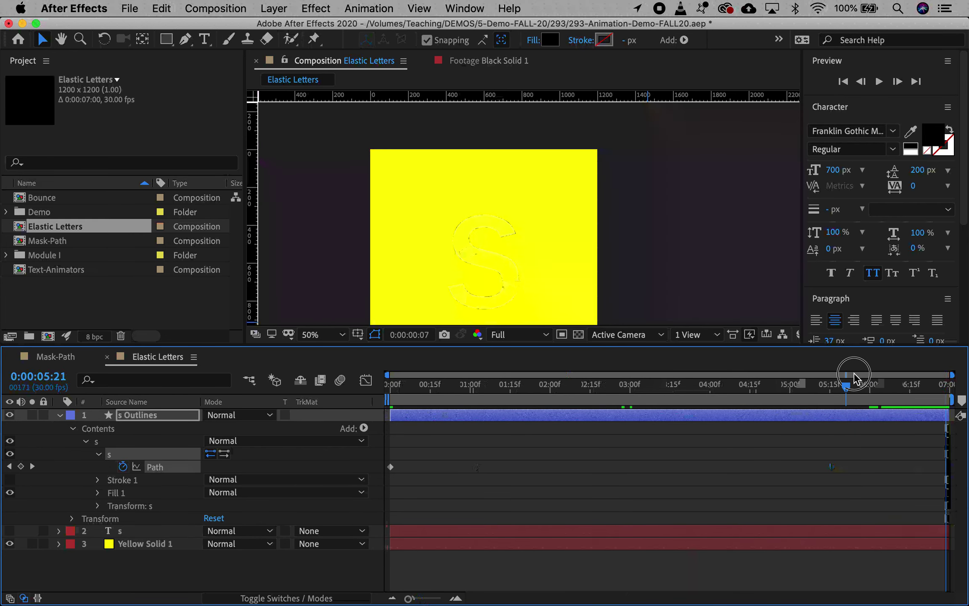
{"action": "left_click_drag", "start_coordinate": [408, 599], "coordinate": [420, 598]}
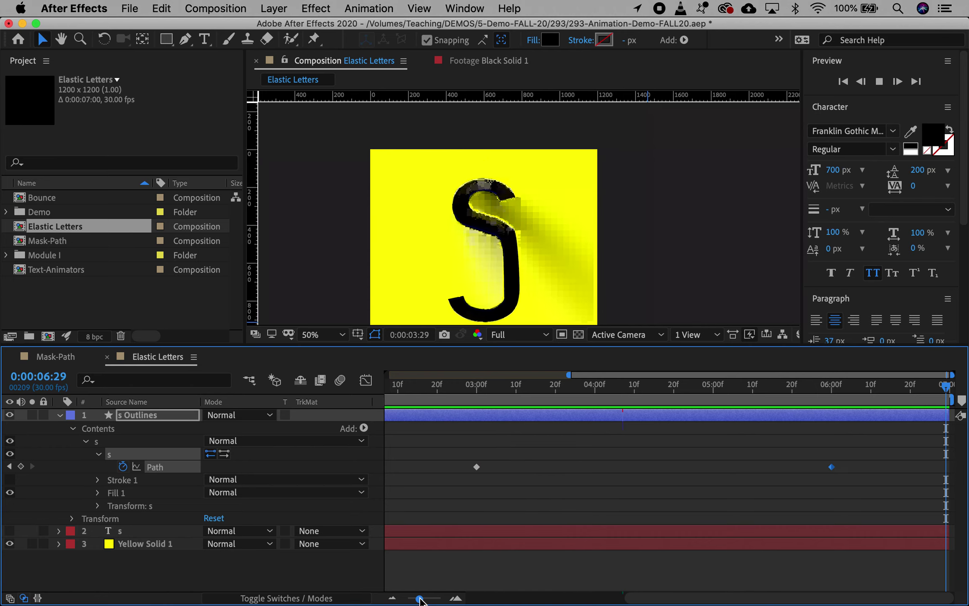
{"action": "key", "text": "space"}
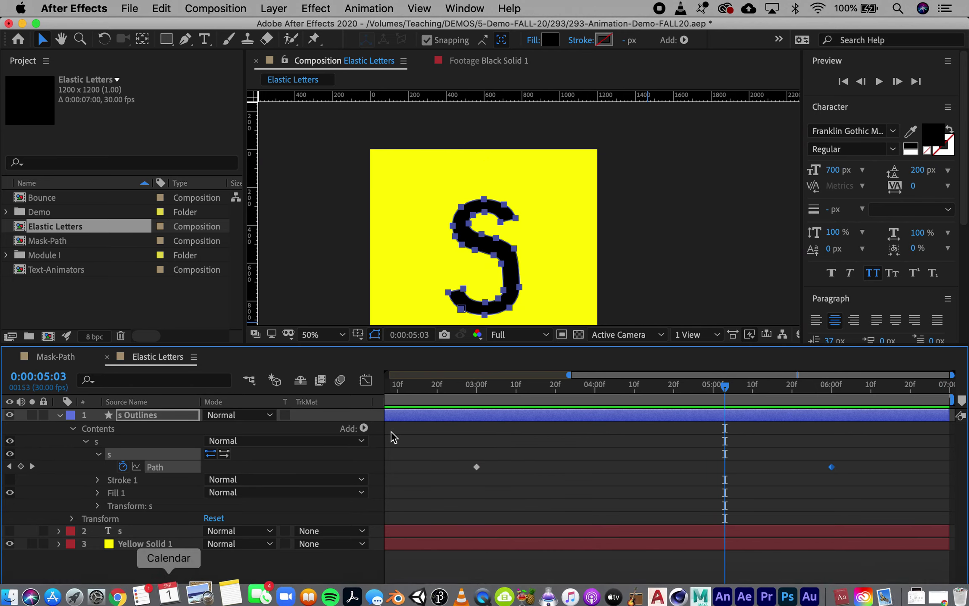
{"action": "left_click_drag", "start_coordinate": [421, 598], "coordinate": [377, 590]}
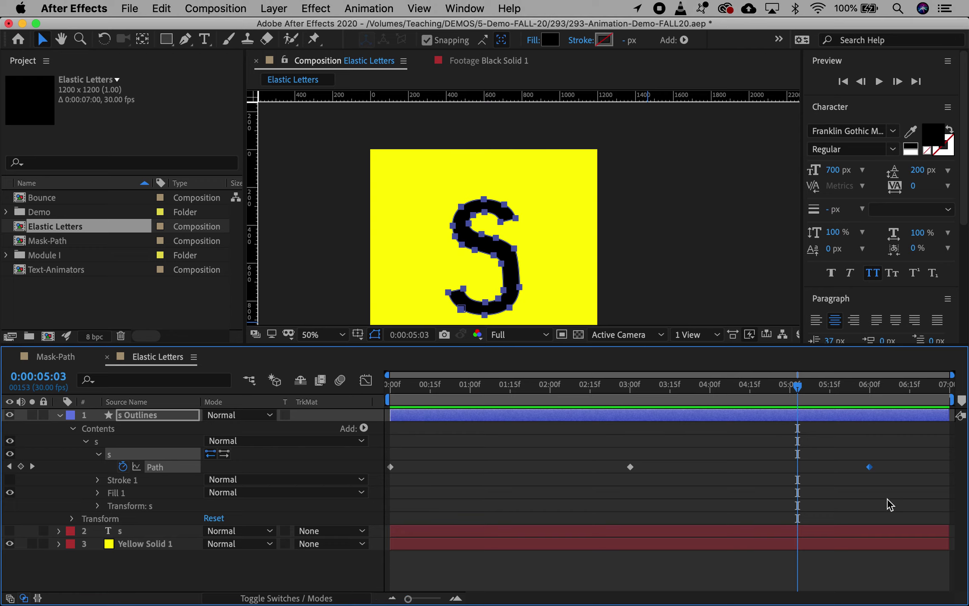
Step: Compress the timing of the three Path keyframes proportionally so they fall at 0, 1 and 2 seconds
{"action": "mouse_move", "coordinate": [887, 498]}
{"action": "left_mouse_down"}
{"action": "mouse_move", "coordinate": [500, 432]}
{"action": "mouse_move", "coordinate": [372, 437]}
{"action": "left_mouse_up"}
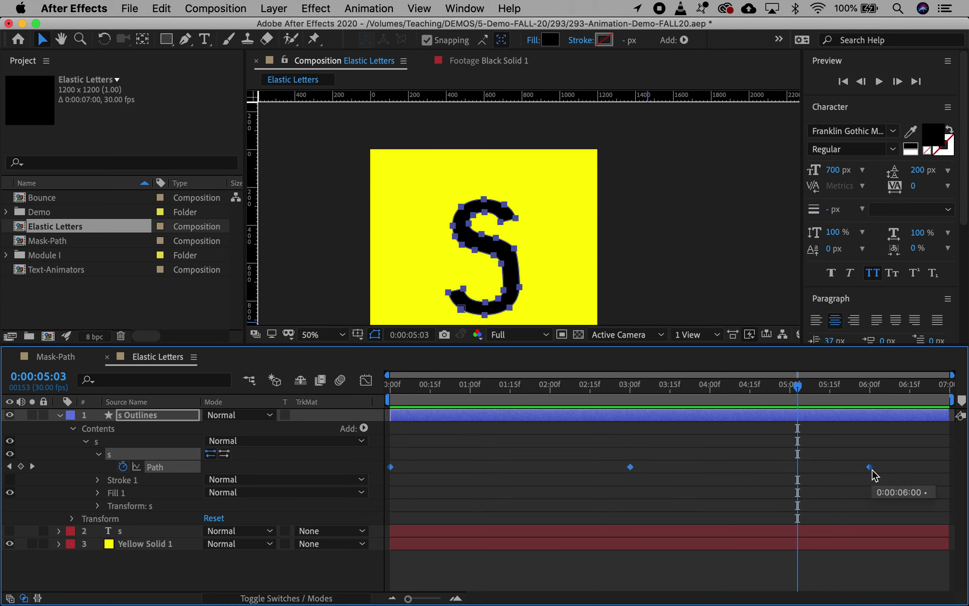
{"action": "left_click_drag", "start_coordinate": [873, 474], "coordinate": [547, 466]}
{"action": "left_click", "coordinate": [547, 386]}
{"action": "left_click_drag", "start_coordinate": [549, 390], "coordinate": [551, 391]}
{"action": "left_click_drag", "start_coordinate": [545, 466], "coordinate": [550, 466]}
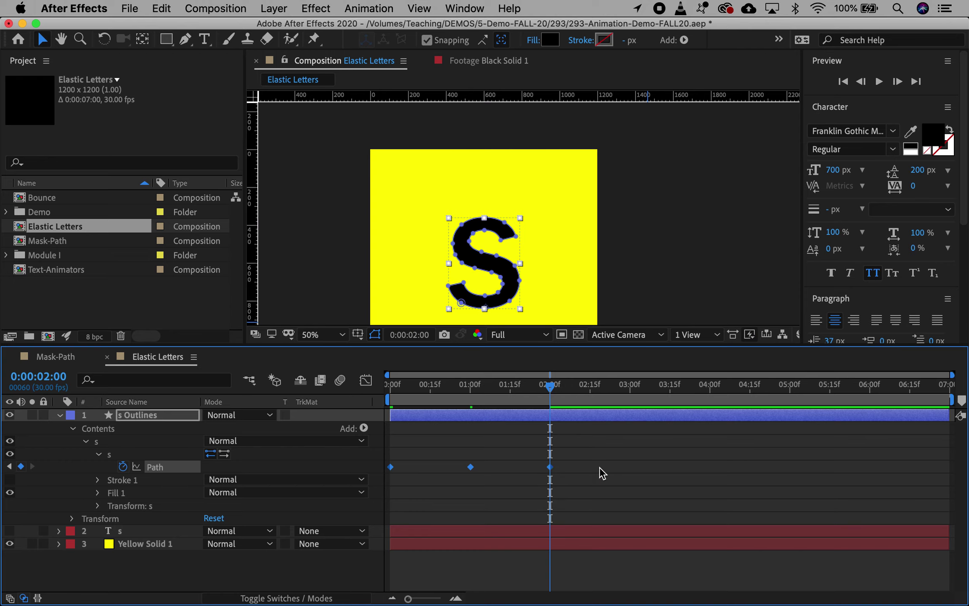
Step: Duplicate the three Path keyframes so the copied set starts at 0:00:03:00
{"action": "left_click_drag", "start_coordinate": [607, 489], "coordinate": [389, 459]}
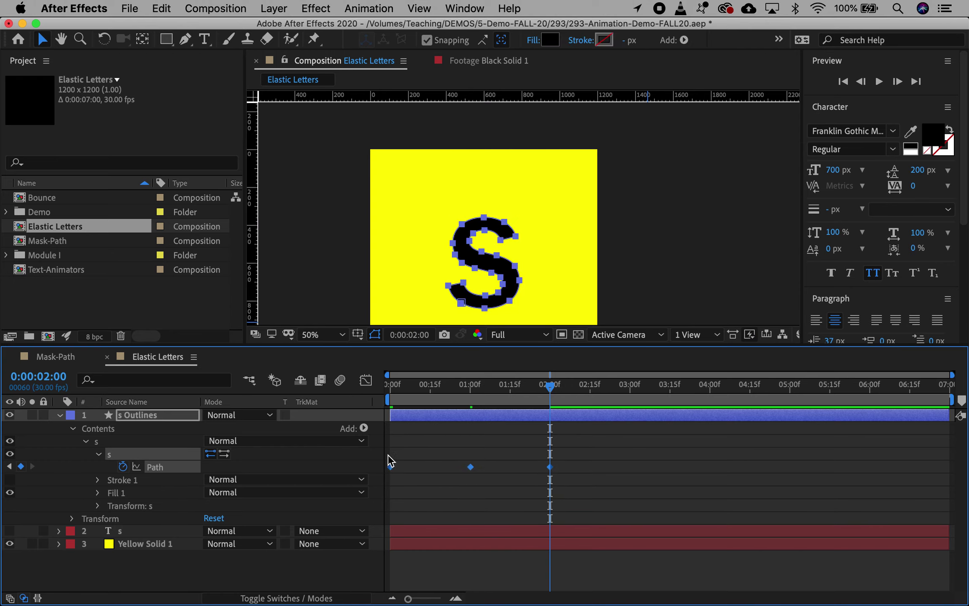
{"action": "left_click", "coordinate": [632, 389]}
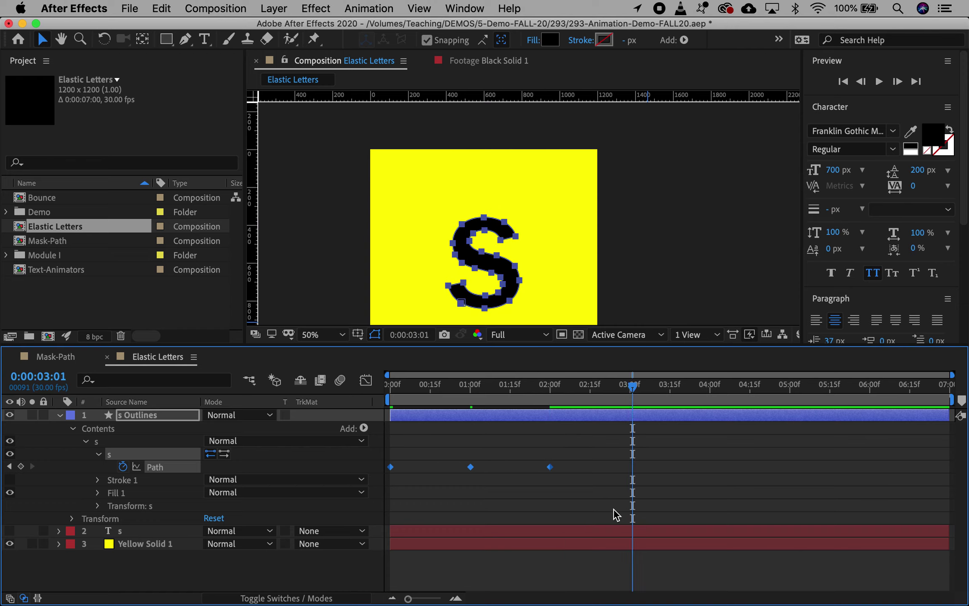
{"action": "key", "text": "super+v"}
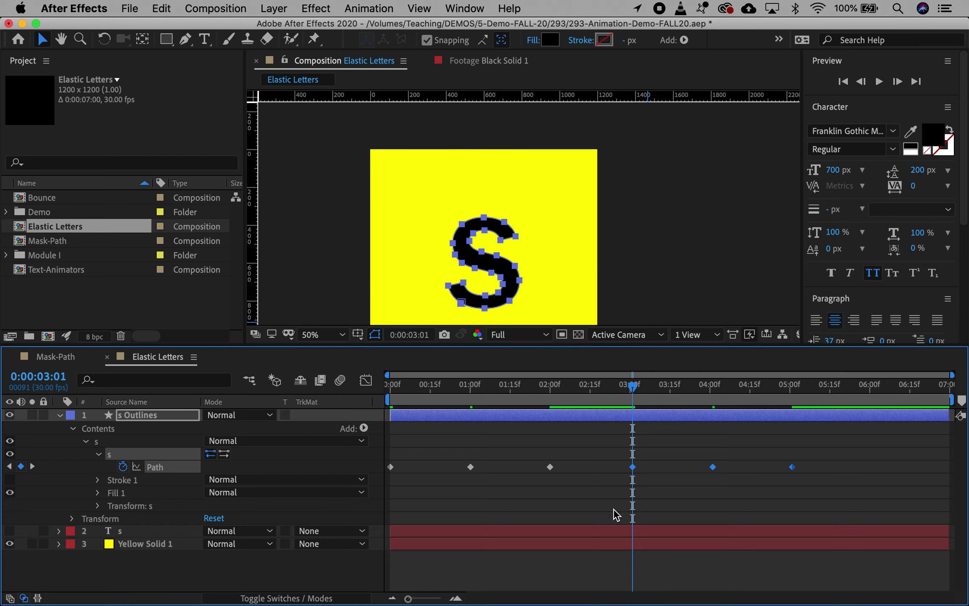
{"action": "key", "text": "Page_Up"}
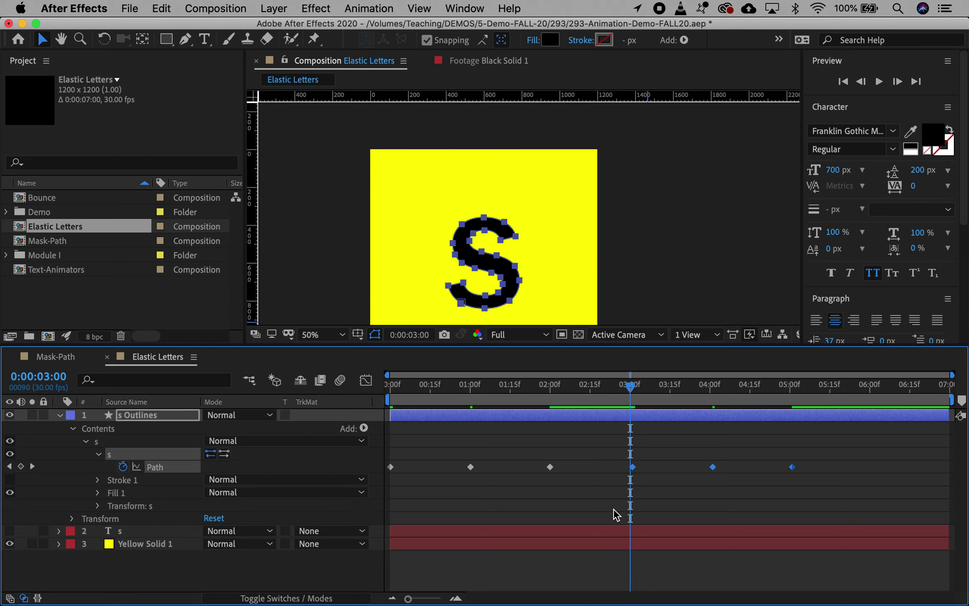
{"action": "left_click_drag", "start_coordinate": [636, 468], "coordinate": [631, 467]}
Step: Preview the repeated stretch animation from the beginning of the composition
{"action": "left_click_drag", "start_coordinate": [639, 380], "coordinate": [335, 422]}
{"action": "key", "text": "space"}
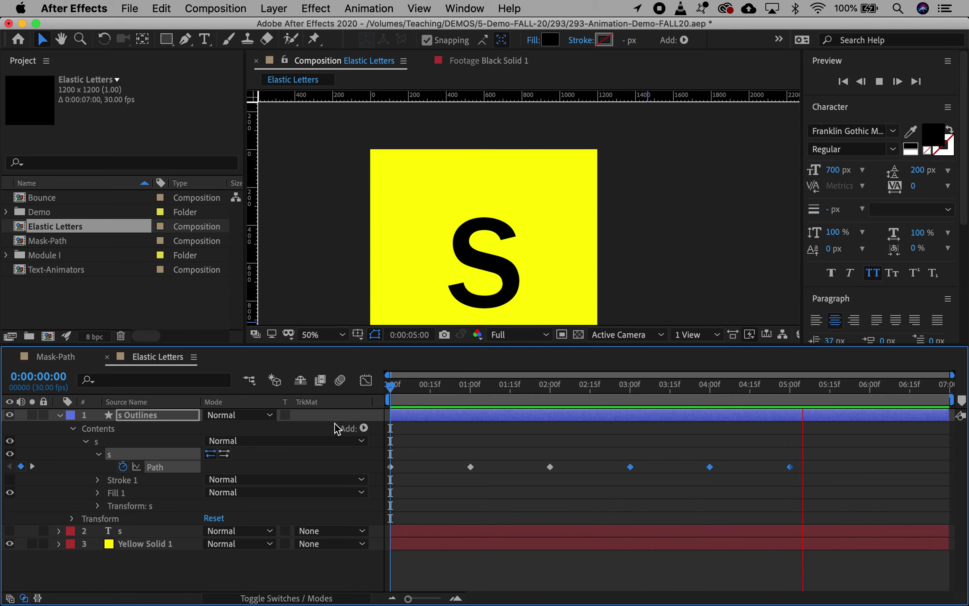
{"action": "key", "text": "space"}
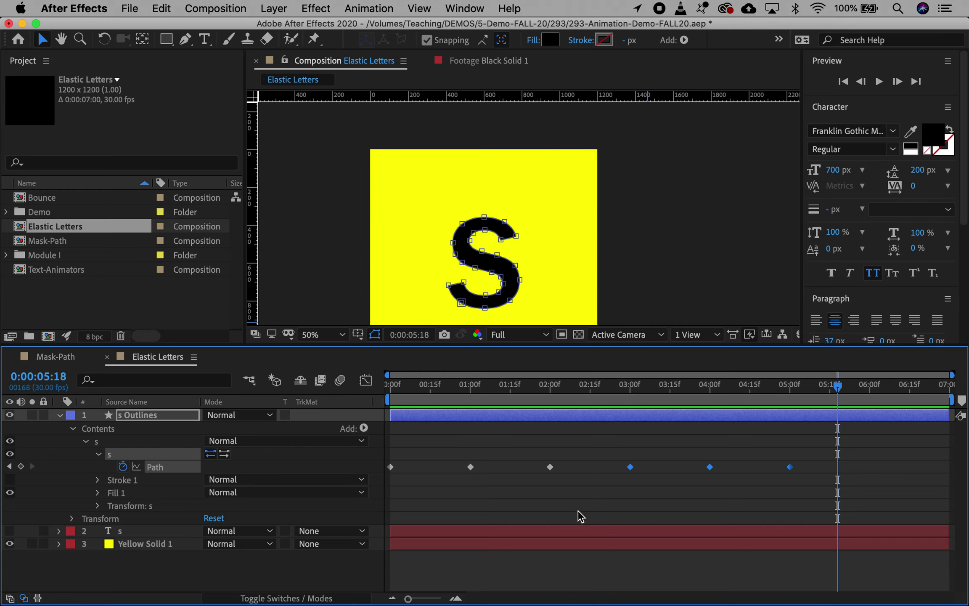
Step: Apply Easy Ease to all six Path keyframes and return the current time to 0:00:00:00
{"action": "left_click_drag", "start_coordinate": [817, 488], "coordinate": [380, 452]}
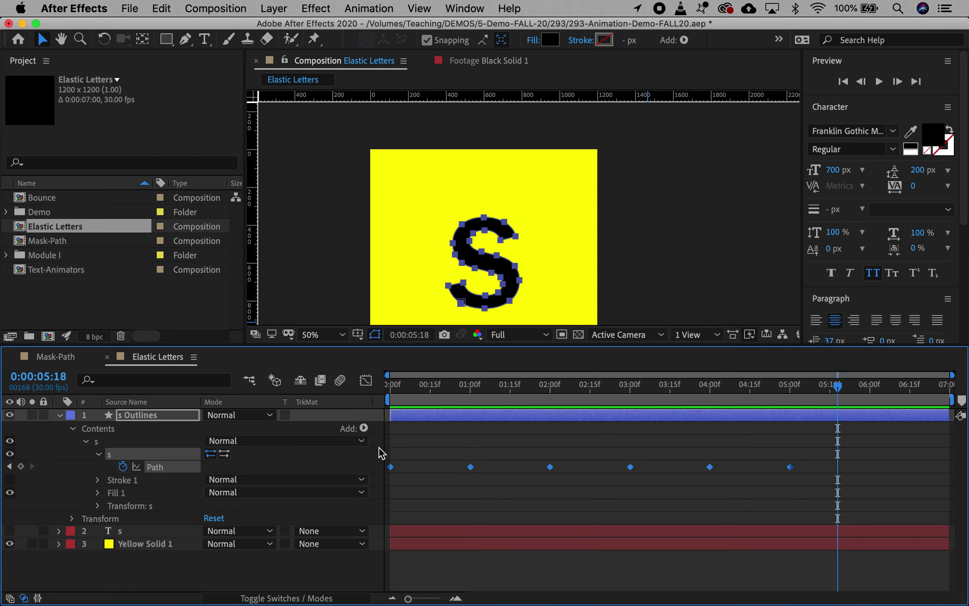
{"action": "key", "text": "F9"}
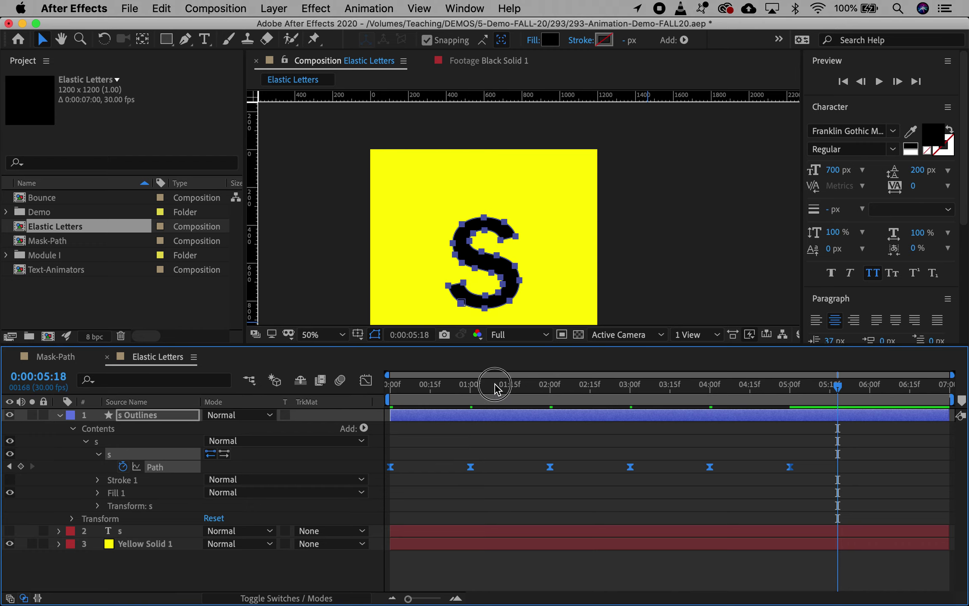
{"action": "left_click_drag", "start_coordinate": [494, 389], "coordinate": [367, 392]}
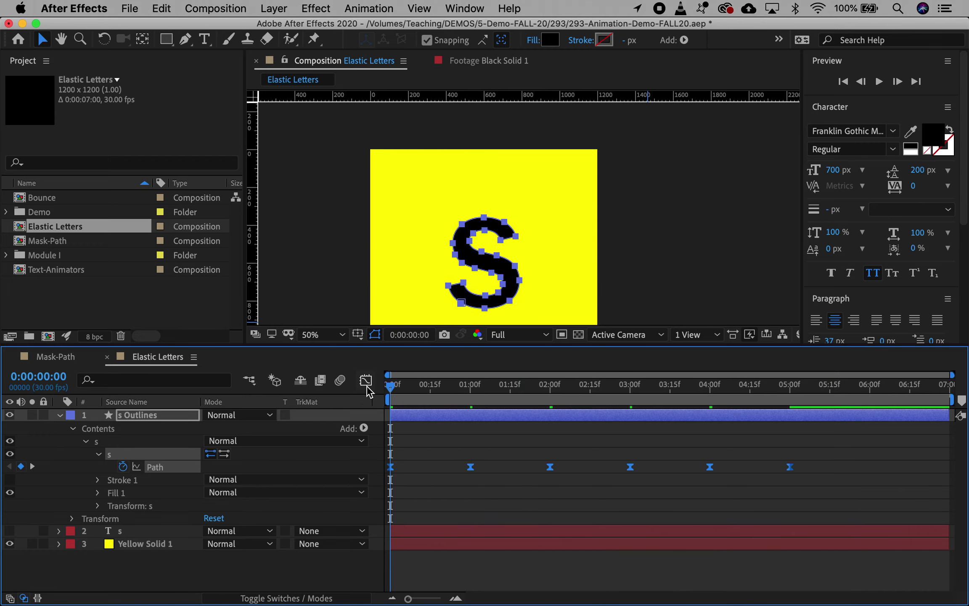
Step: Show the Path property's speed curve in the Graph Editor, fitted to the view
{"action": "left_click", "coordinate": [366, 380]}
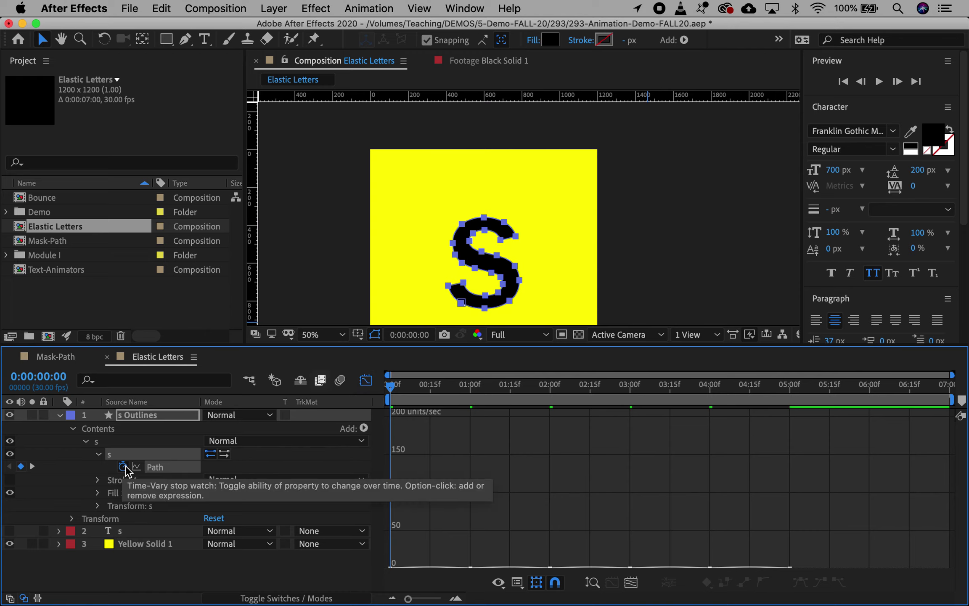
{"action": "left_click", "coordinate": [148, 466]}
{"action": "left_click", "coordinate": [158, 469]}
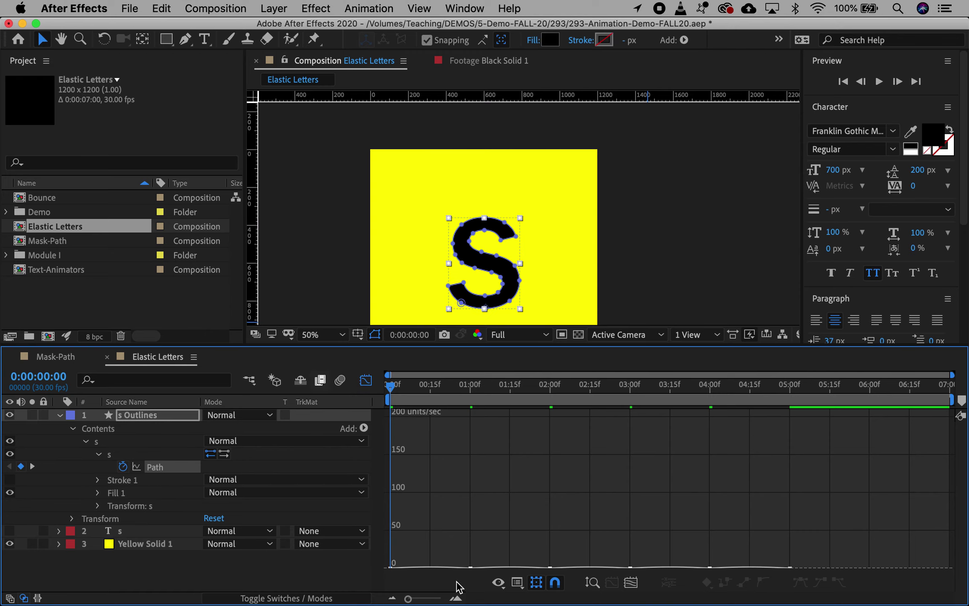
{"action": "left_click", "coordinate": [630, 583]}
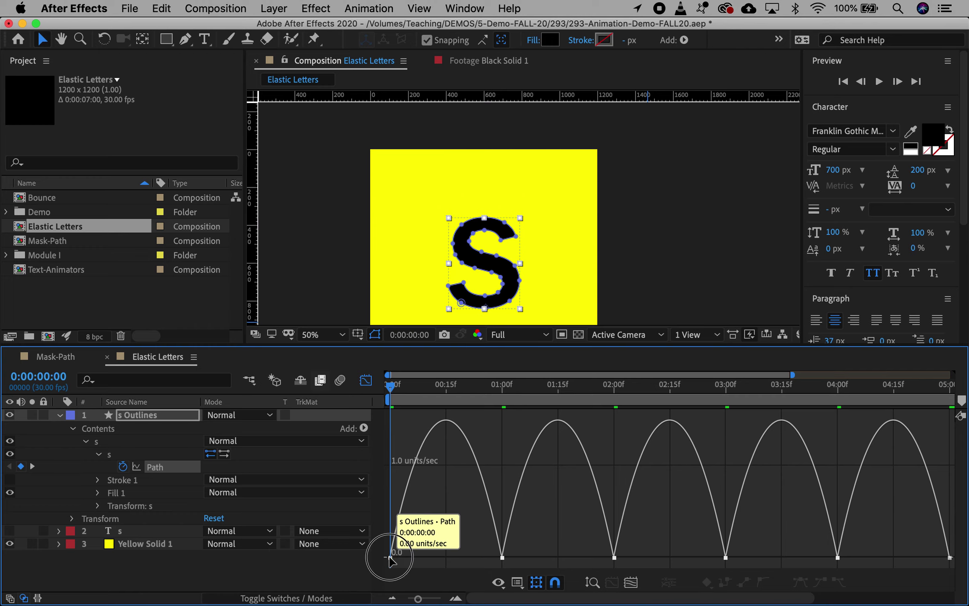
Step: Lengthen the easing handles between all Path keyframes in the speed graph for steep peaks between keyframes, and preview the motion
{"action": "left_click", "coordinate": [390, 557]}
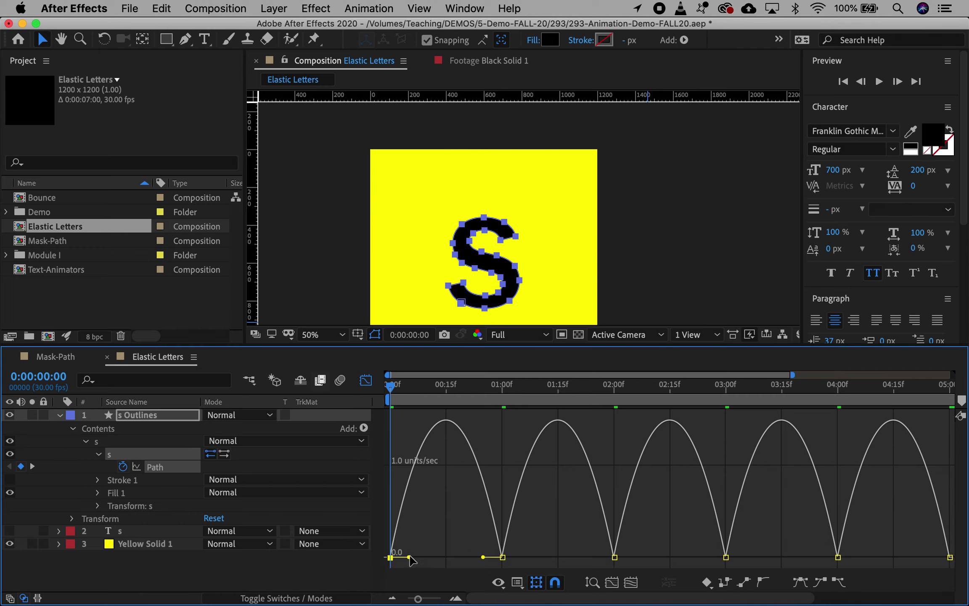
{"action": "left_click_drag", "start_coordinate": [409, 557], "coordinate": [433, 558]}
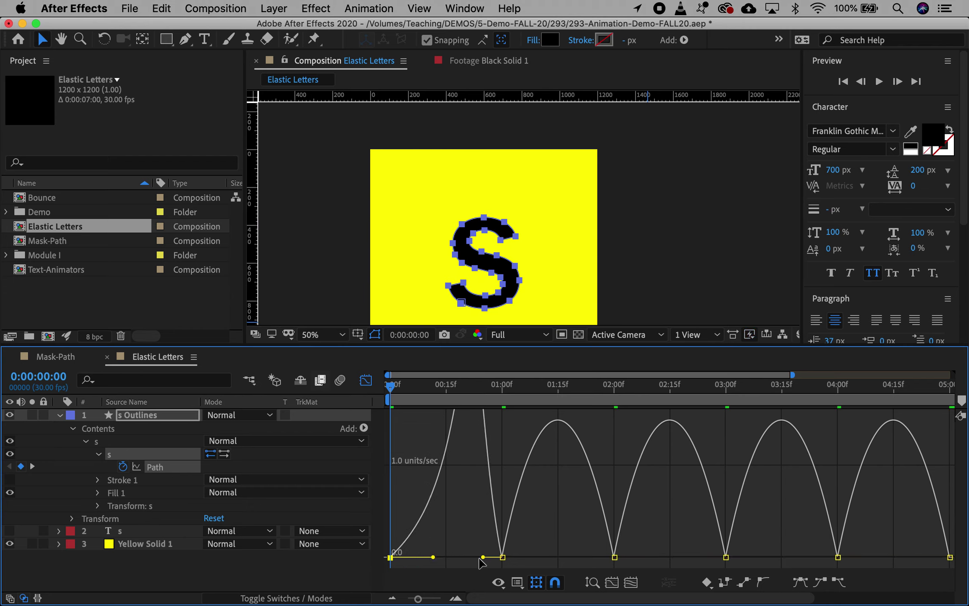
{"action": "left_click_drag", "start_coordinate": [480, 558], "coordinate": [456, 558]}
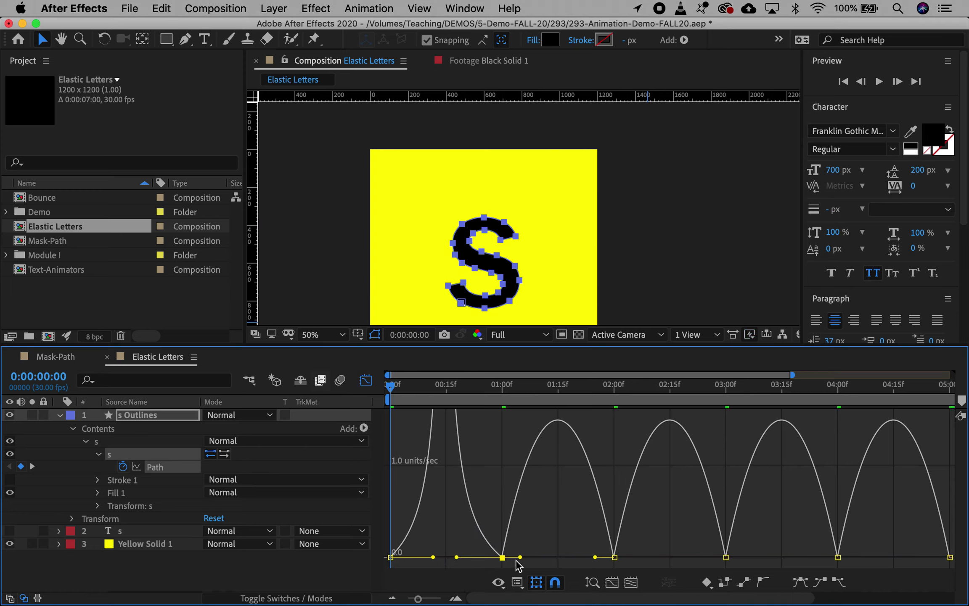
{"action": "left_click_drag", "start_coordinate": [520, 558], "coordinate": [574, 557]}
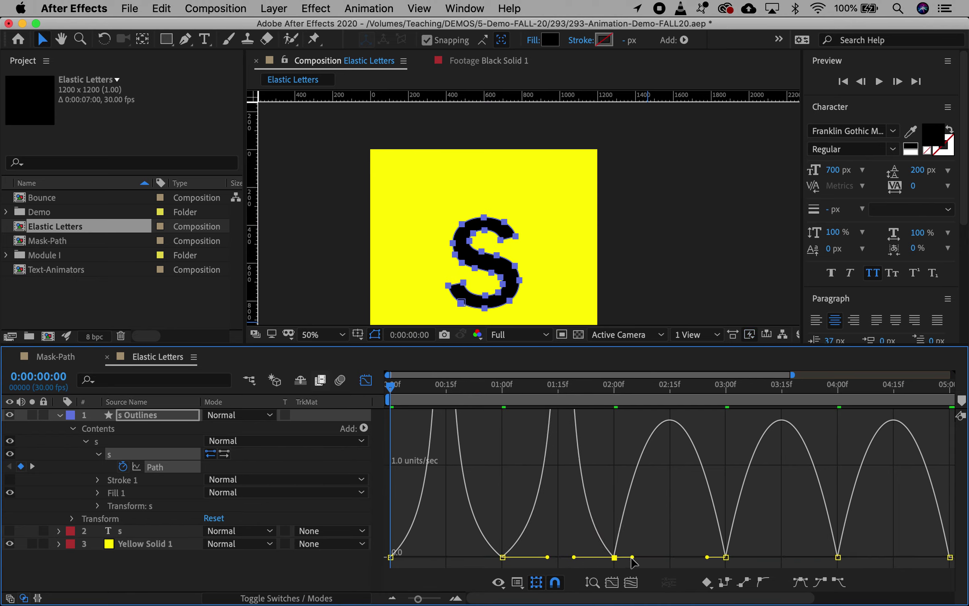
{"action": "left_click_drag", "start_coordinate": [632, 558], "coordinate": [682, 558]}
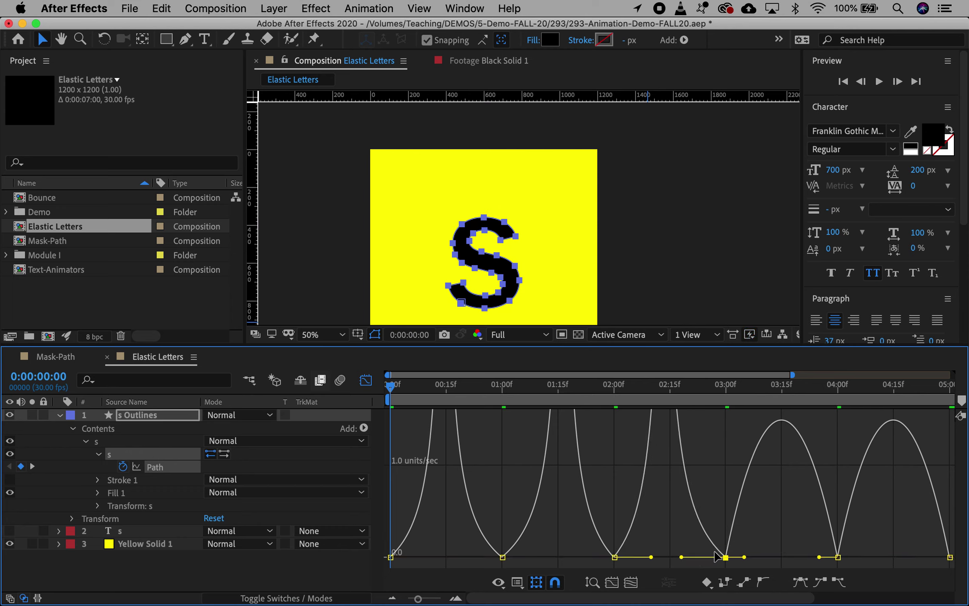
{"action": "left_click_drag", "start_coordinate": [744, 558], "coordinate": [914, 558]}
{"action": "key", "text": "space"}
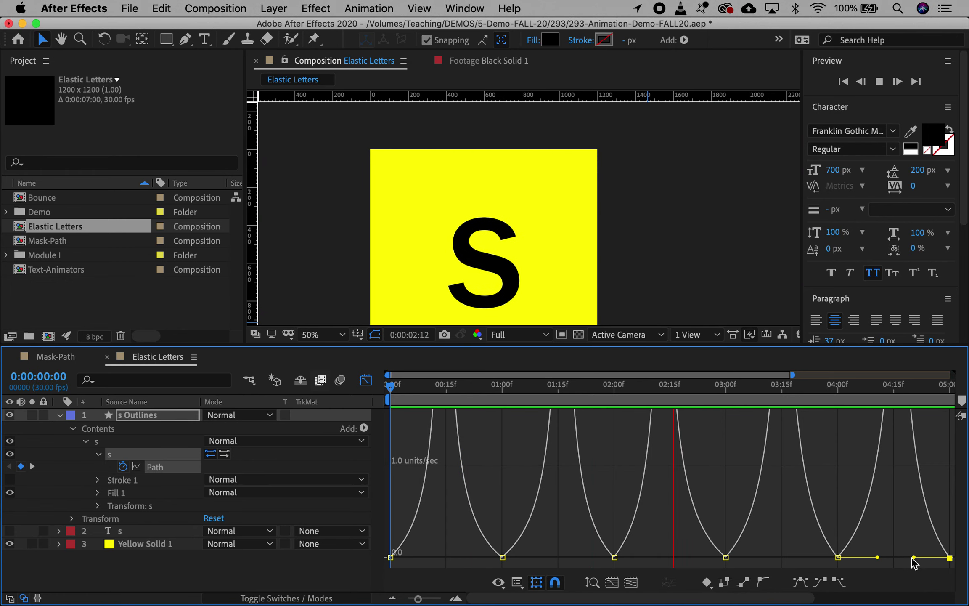
{"action": "key", "text": "space"}
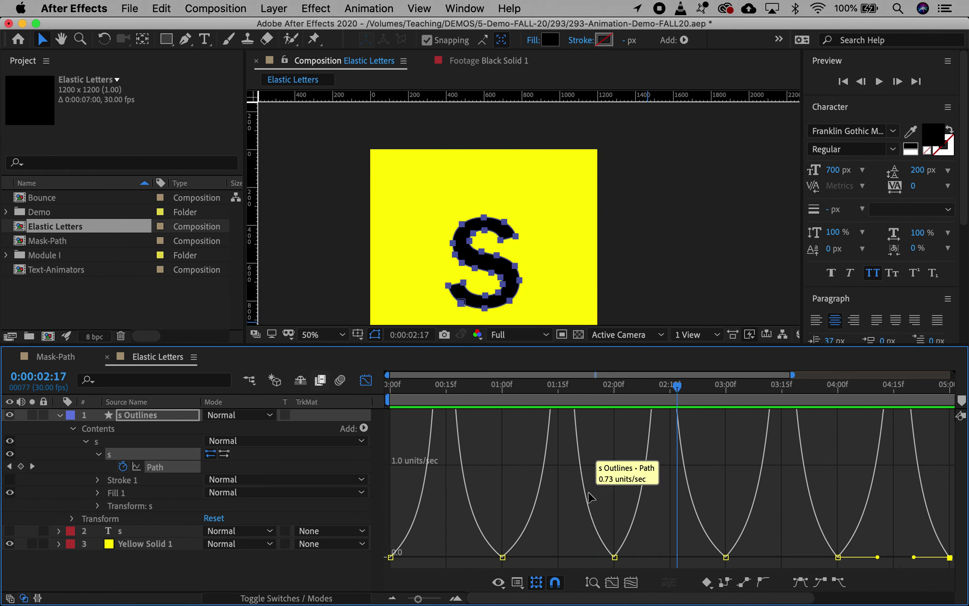
Step: Collapse the s Outlines layer's properties and return from the Graph Editor to the layer bar view
{"action": "left_click", "coordinate": [59, 416]}
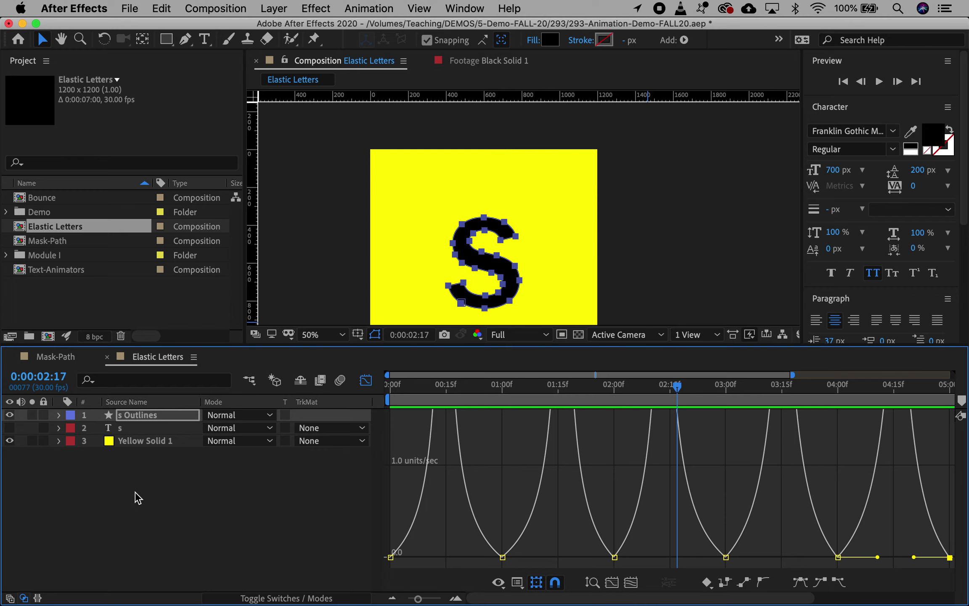
{"action": "left_click", "coordinate": [365, 380]}
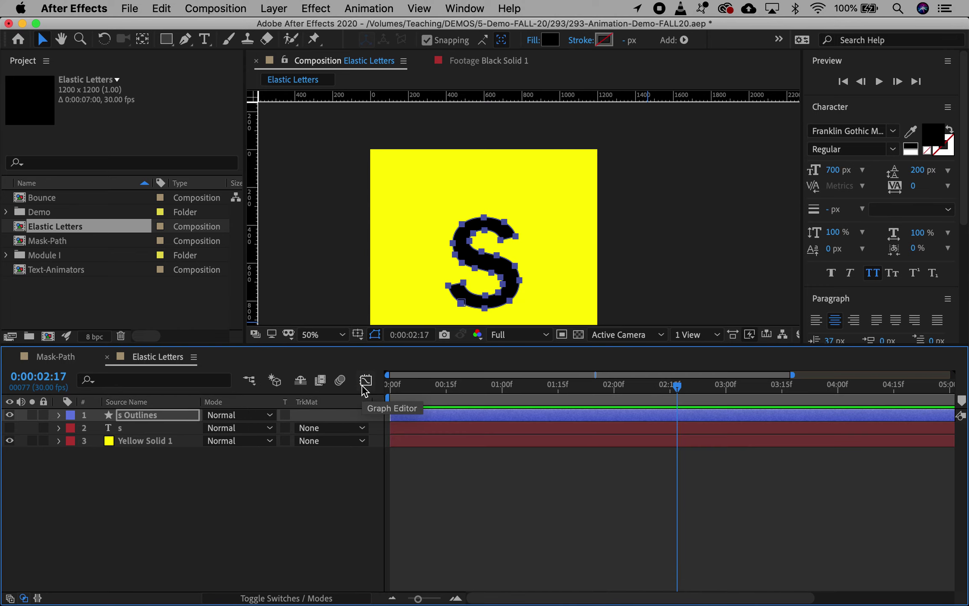
Step: Open the export options for the Elastic Letters composition
{"action": "left_click", "coordinate": [129, 9]}
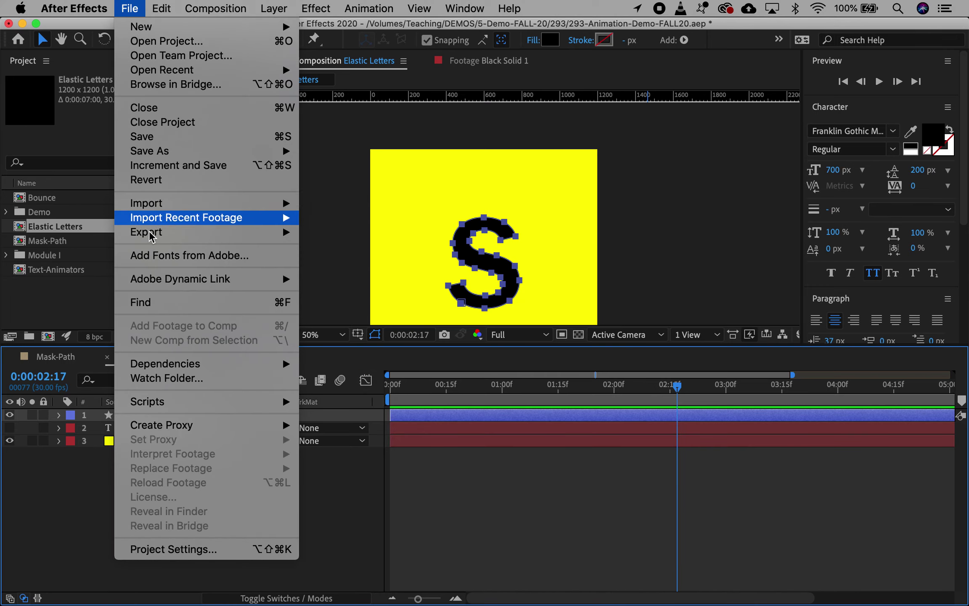
{"action": "mouse_move", "coordinate": [150, 238]}
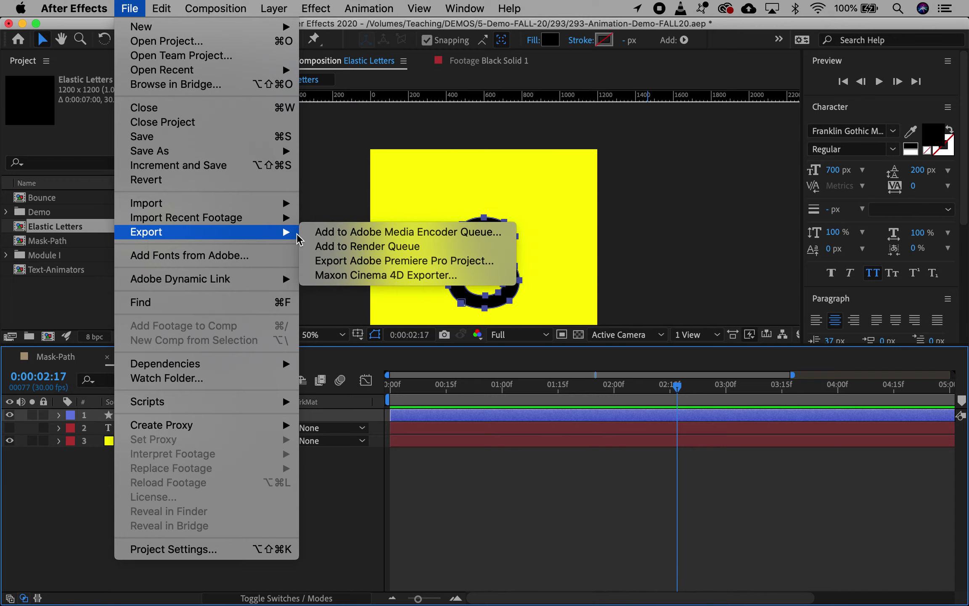